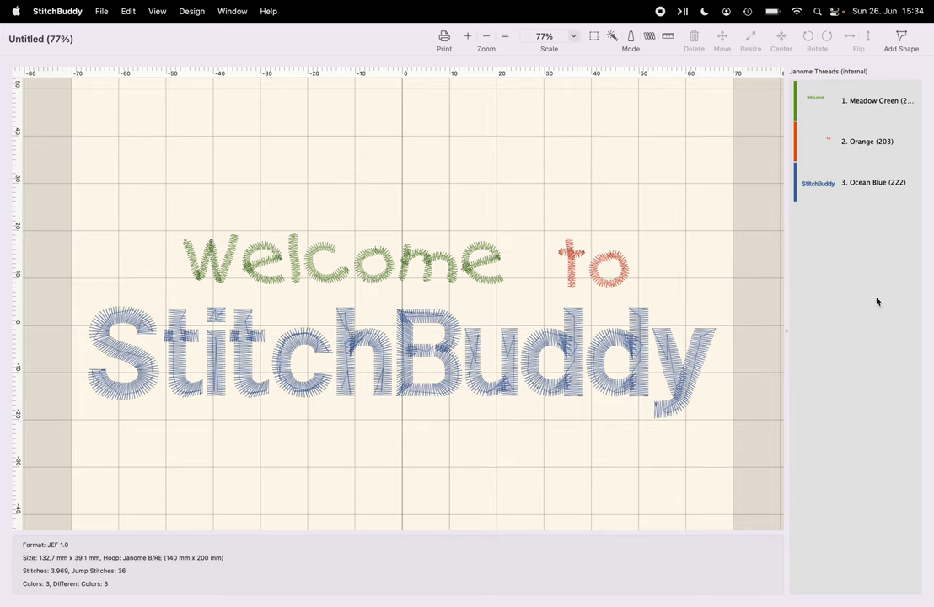
- Start a new design and open Add Shape with two jagged Tatami (1/4 Offset) oval outlines
{"action": "key", "text": "super+n"}
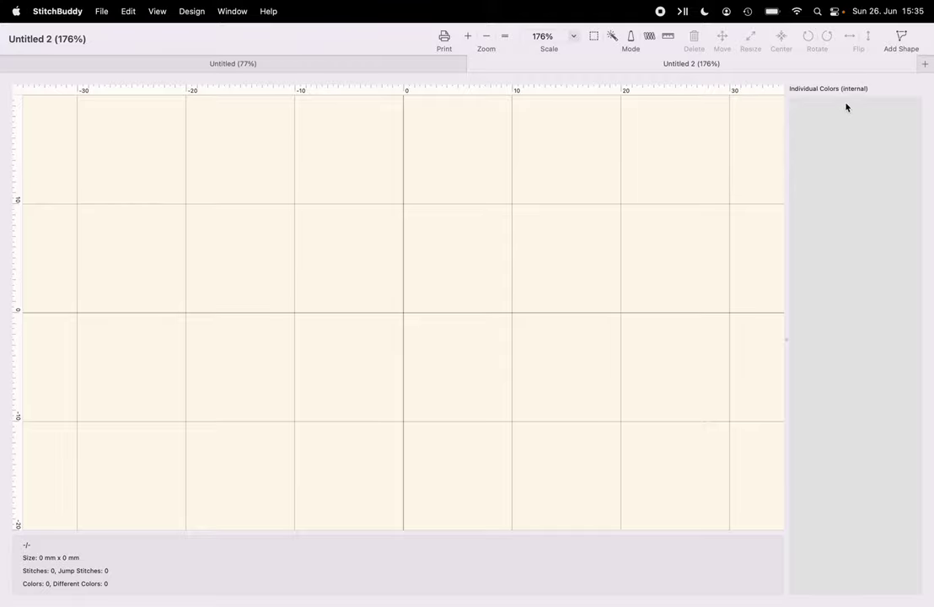
{"action": "left_click", "coordinate": [902, 38]}
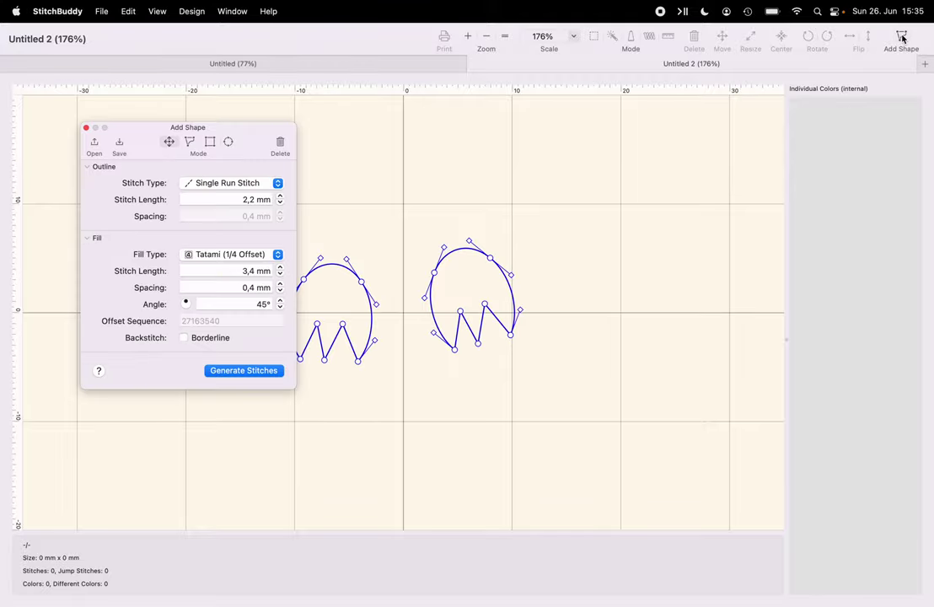
{"action": "left_click_drag", "start_coordinate": [129, 129], "coordinate": [718, 240]}
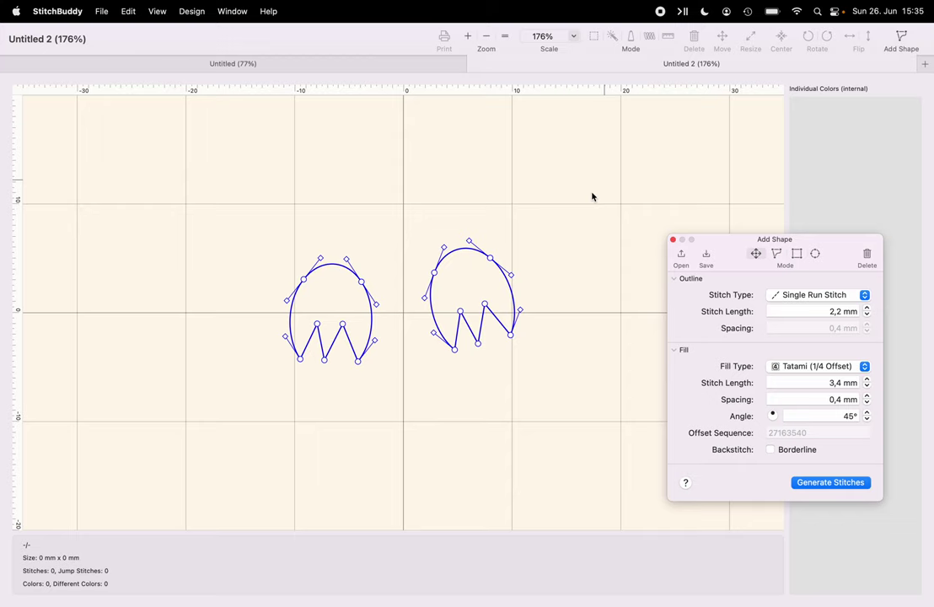
{"action": "scroll", "coordinate": [601, 199], "scroll_direction": "left", "scroll_amount": 3}
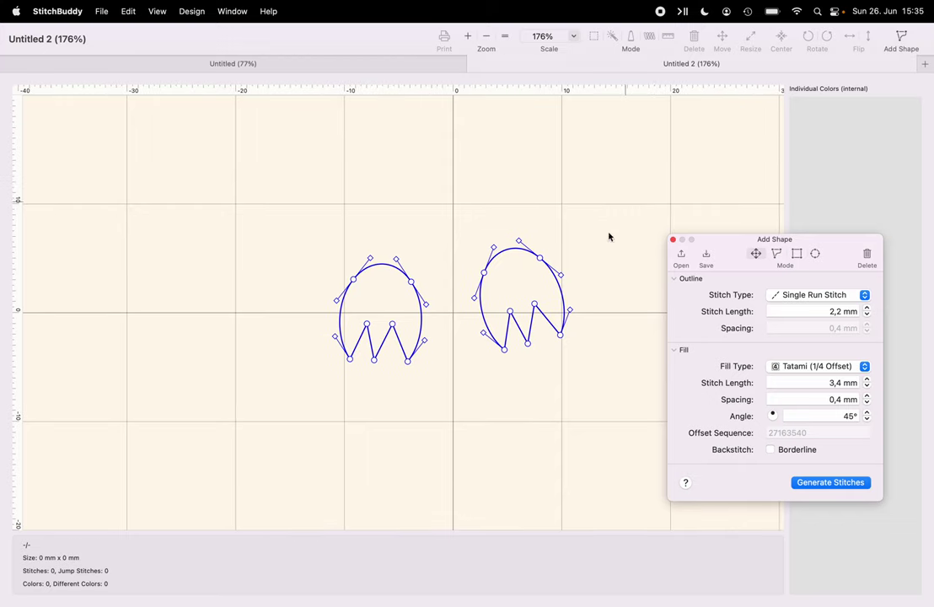
- Generate tatami stitches for both ovals and zoom in on them
{"action": "left_click", "coordinate": [825, 485]}
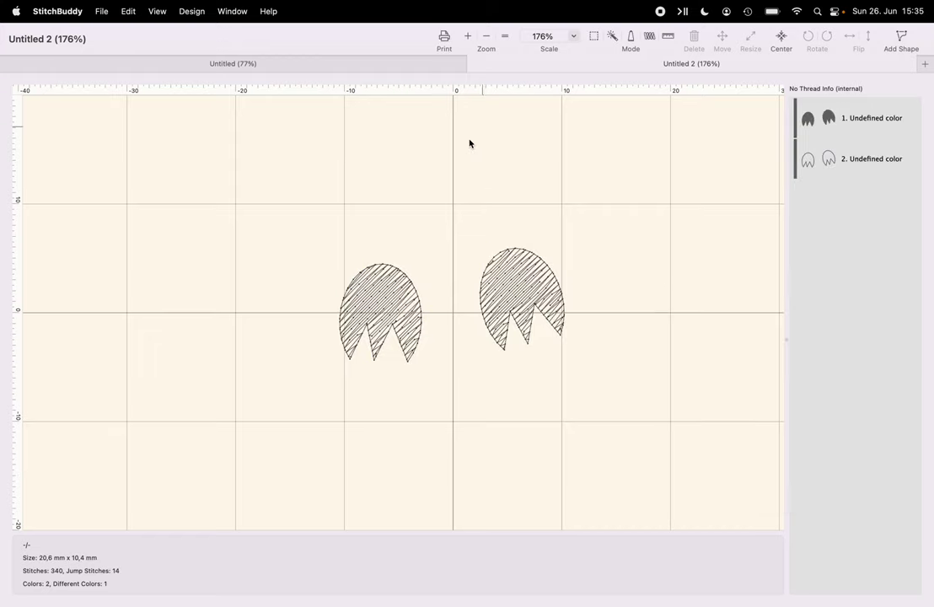
{"action": "left_click", "coordinate": [468, 37]}
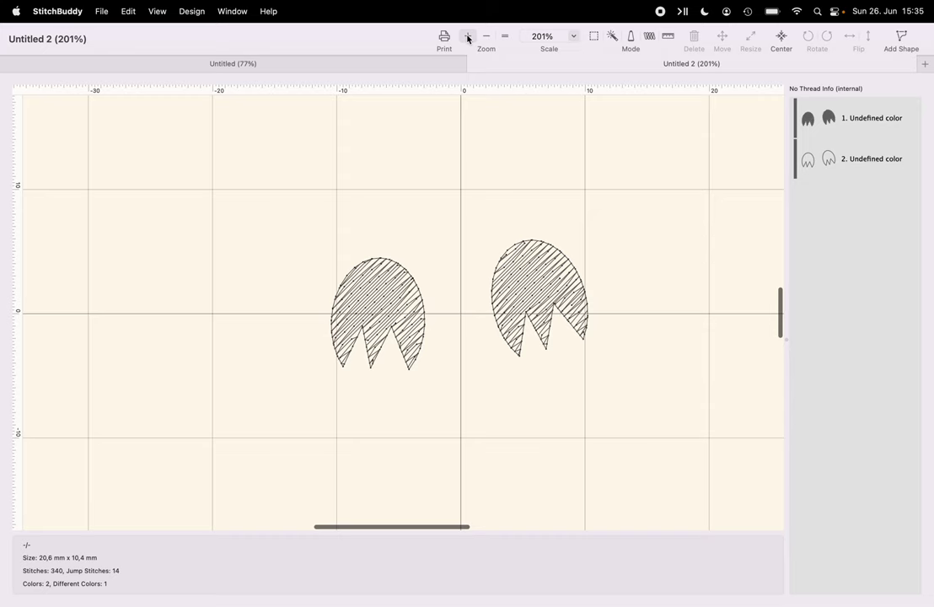
{"action": "left_click", "coordinate": [468, 37]}
{"action": "left_click", "coordinate": [468, 37]}
{"action": "left_click", "coordinate": [468, 37]}
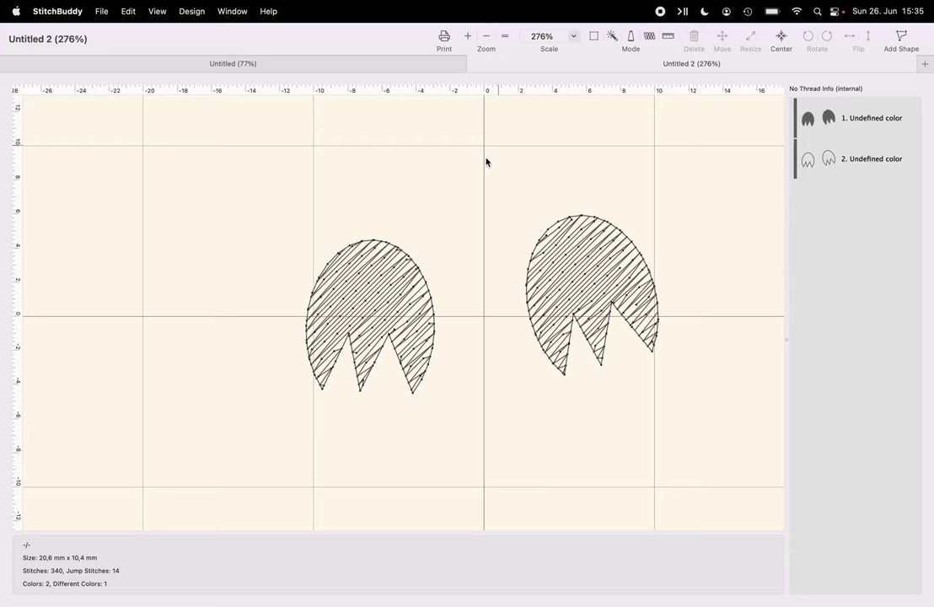
- Switch the display mode to Jumps to show the connecting jump stitches
{"action": "left_click", "coordinate": [152, 10]}
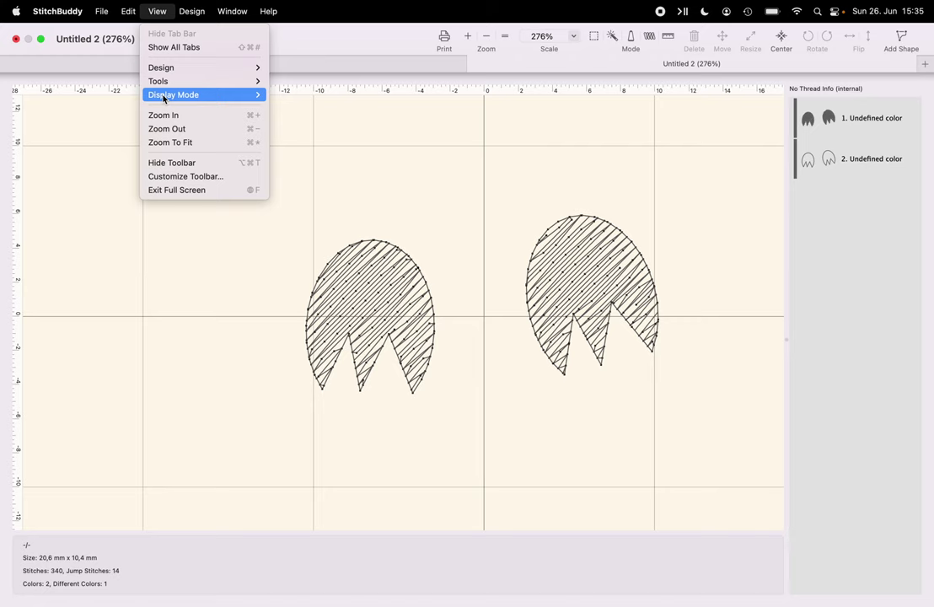
{"action": "mouse_move", "coordinate": [172, 69]}
{"action": "left_click", "coordinate": [306, 68]}
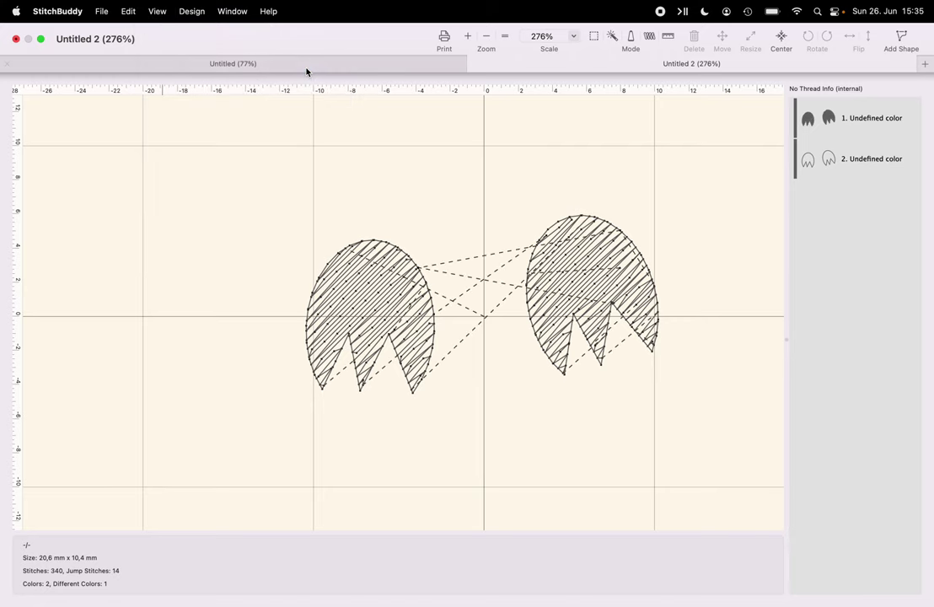
{"action": "scroll", "coordinate": [424, 272], "scroll_direction": "right", "scroll_amount": 2}
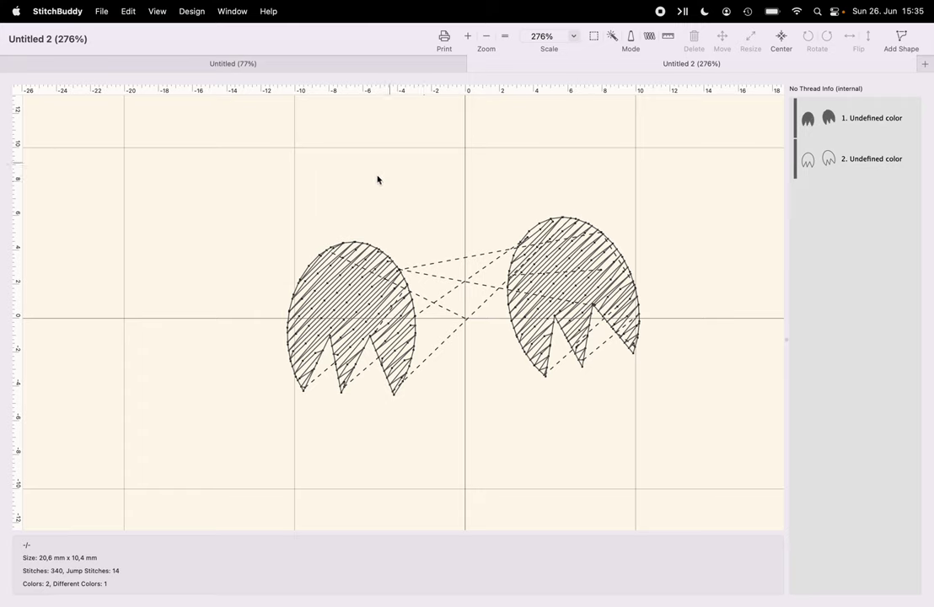
- Play the full stitch-out of both ovals in the Simulator, then stop it
{"action": "key", "text": "super+alt+s"}
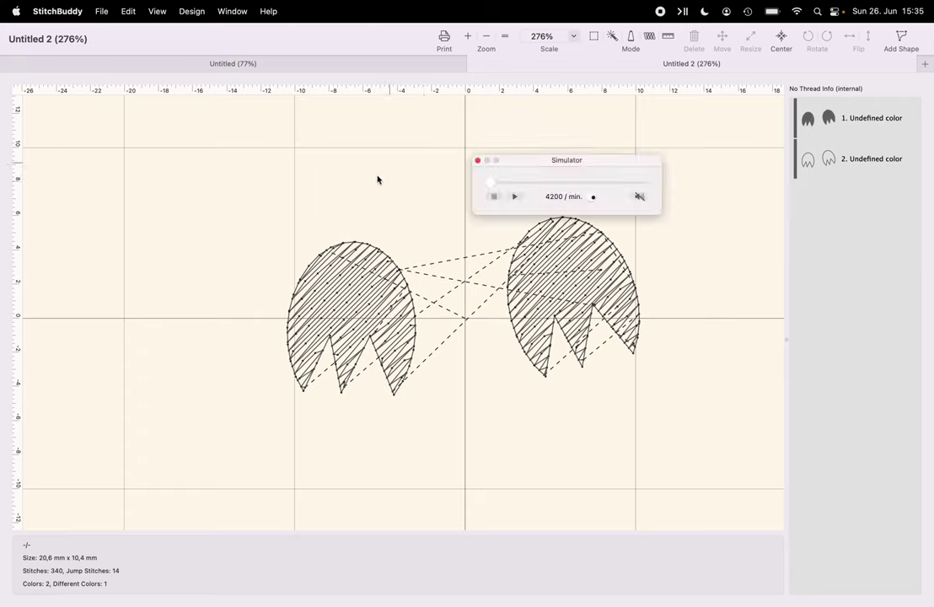
{"action": "left_click", "coordinate": [516, 197]}
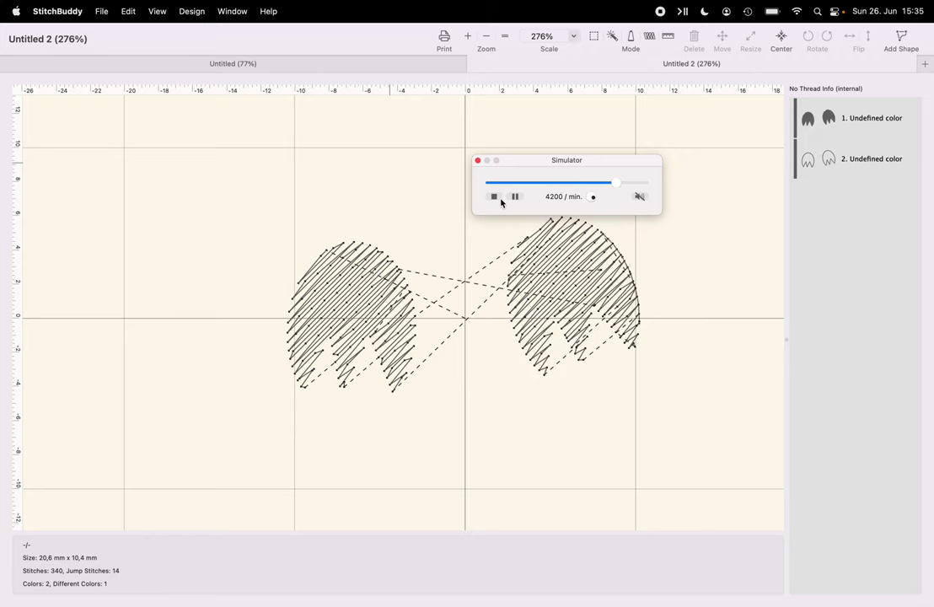
{"action": "left_click", "coordinate": [494, 198]}
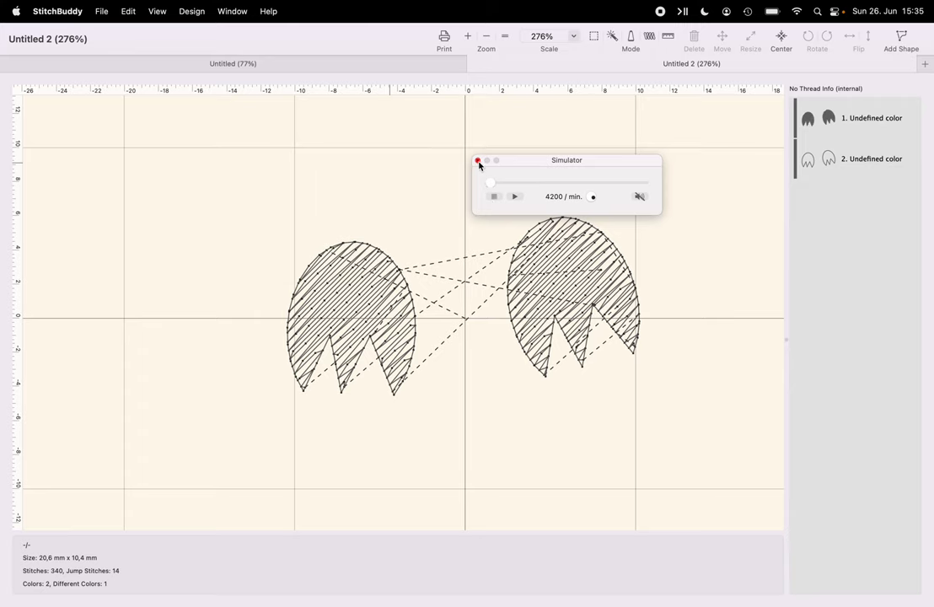
- Close the Simulator and bring back the Add Shape panel with both oval outlines
{"action": "left_click", "coordinate": [478, 161]}
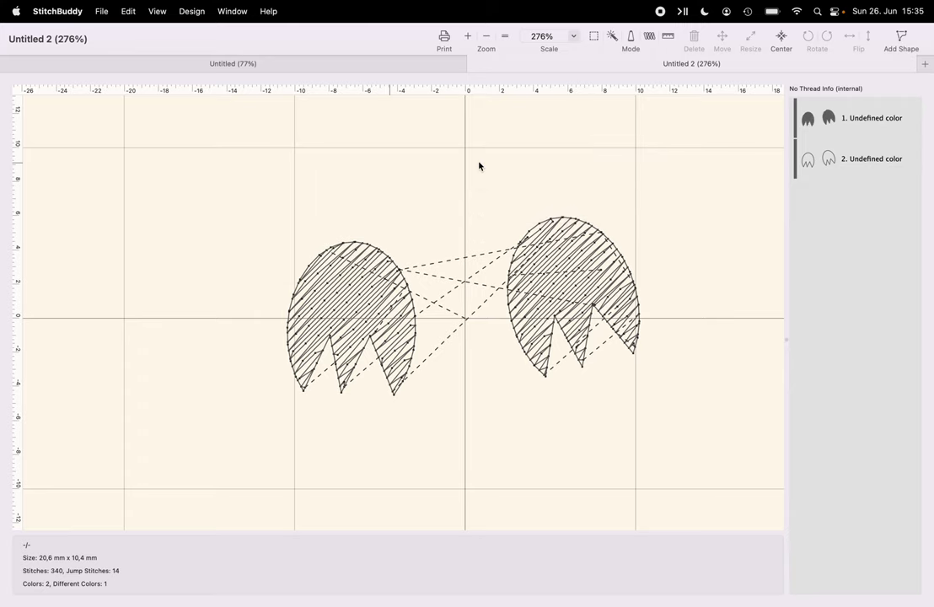
{"action": "left_click", "coordinate": [896, 34]}
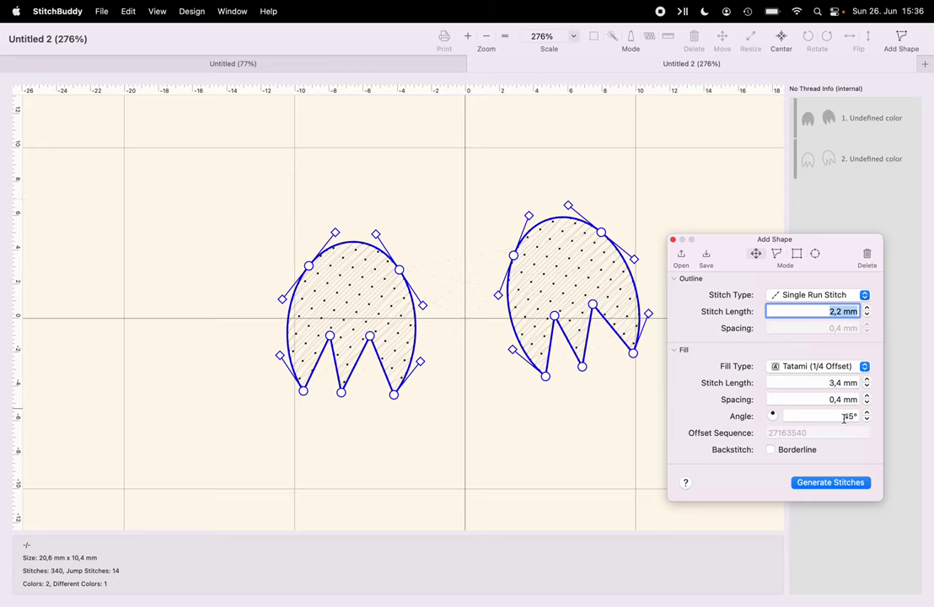
{"action": "scroll", "coordinate": [269, 295], "scroll_direction": "right", "scroll_amount": 3}
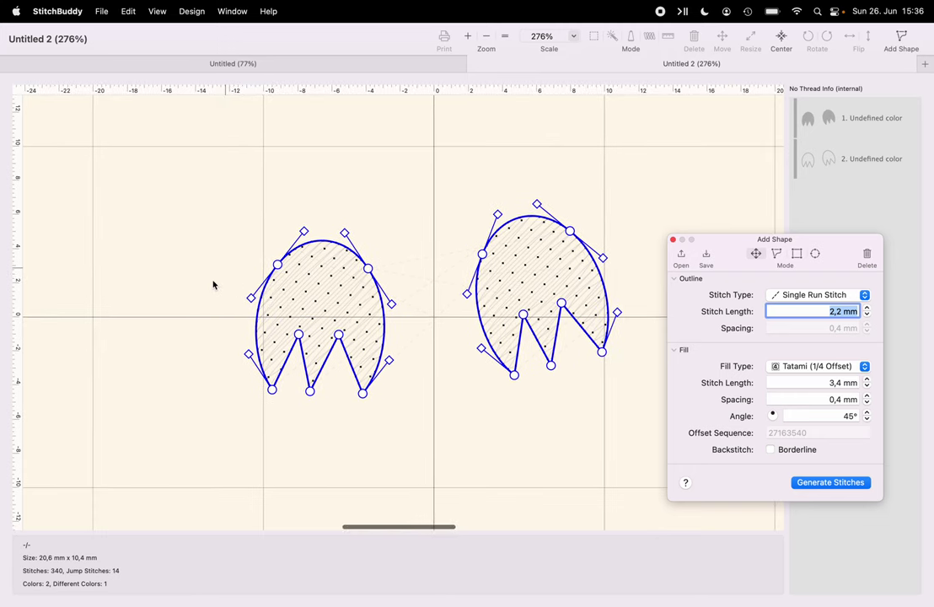
{"action": "scroll", "coordinate": [226, 307], "scroll_direction": "left", "scroll_amount": 1}
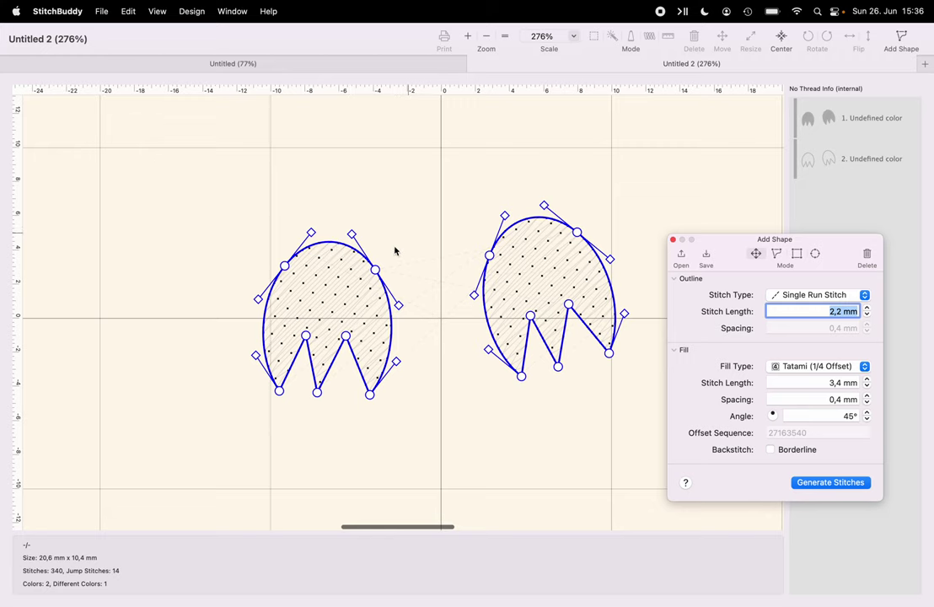
{"action": "scroll", "coordinate": [437, 251], "scroll_direction": "left", "scroll_amount": 4}
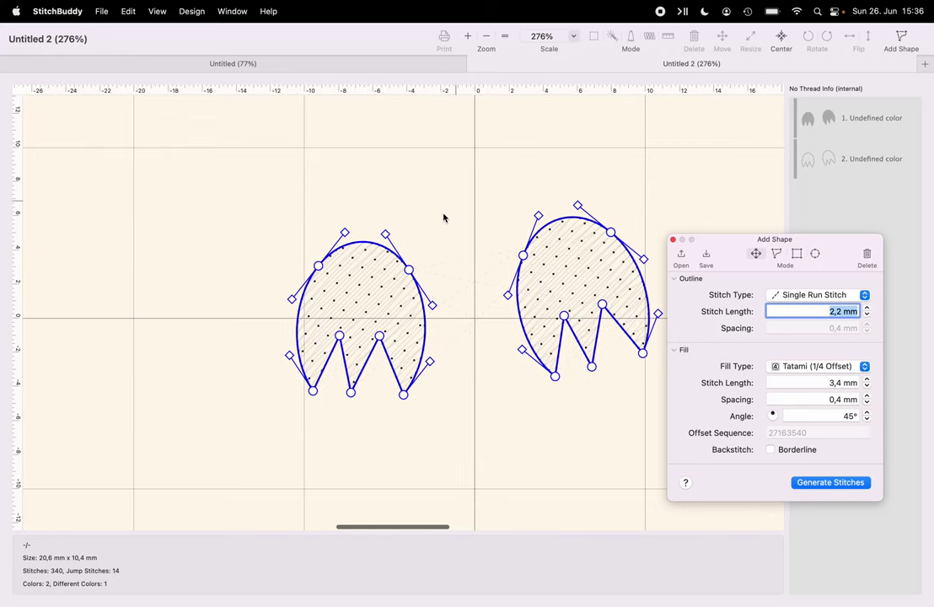
- Regenerate the stitches and measure about 26,2 mm across both shapes with the ruler
{"action": "left_click", "coordinate": [672, 240]}
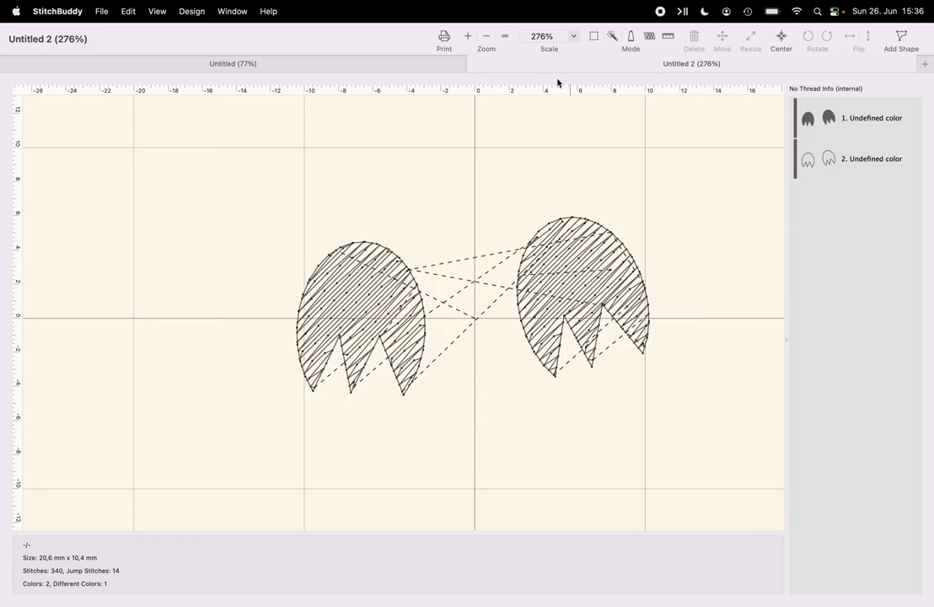
{"action": "left_click", "coordinate": [668, 37]}
{"action": "left_click_drag", "start_coordinate": [242, 400], "coordinate": [642, 198]}
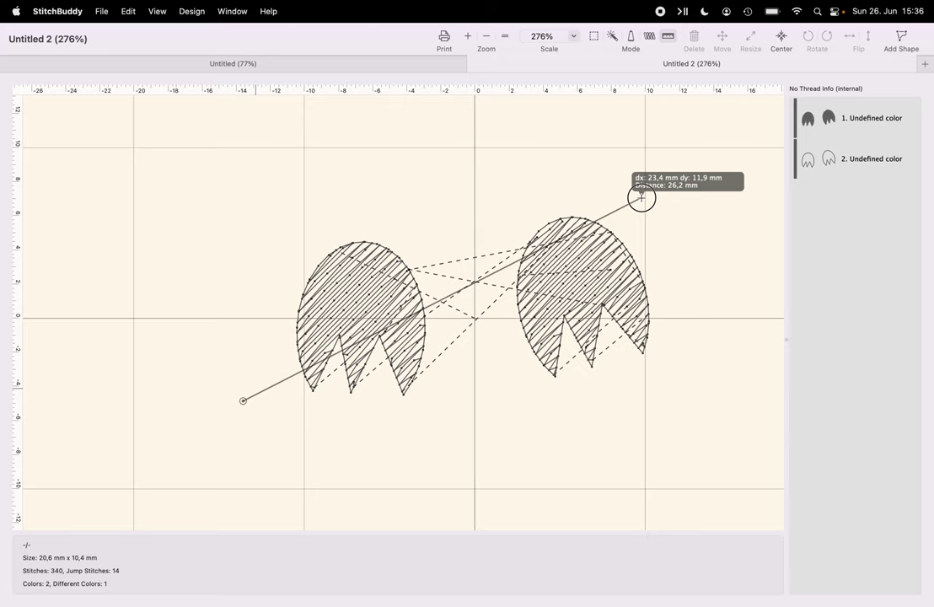
{"action": "left_click_drag", "start_coordinate": [641, 196], "coordinate": [639, 198]}
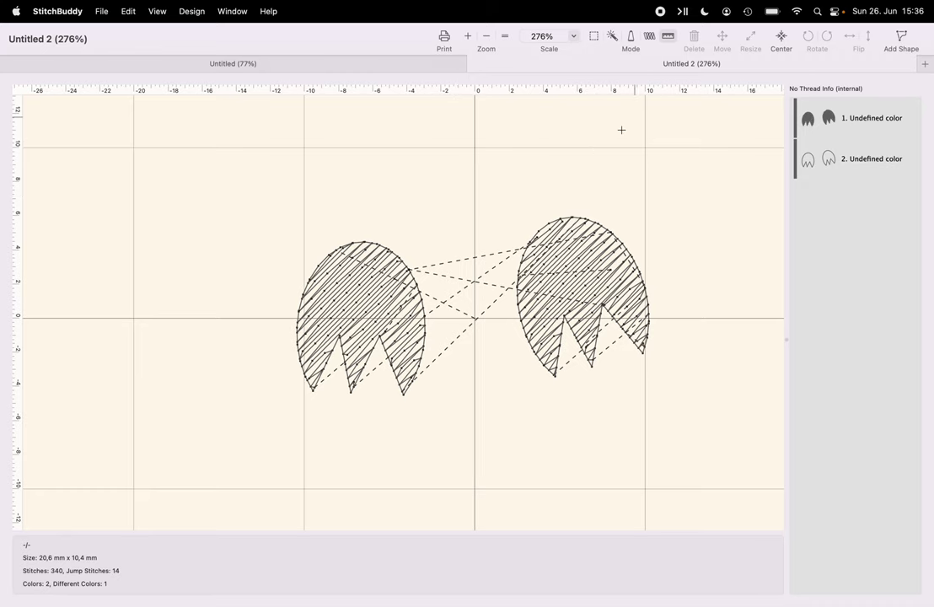
- Undo the stitching, delete the right-hand oval's subpath, and restitch the left oval
{"action": "left_click", "coordinate": [129, 11]}
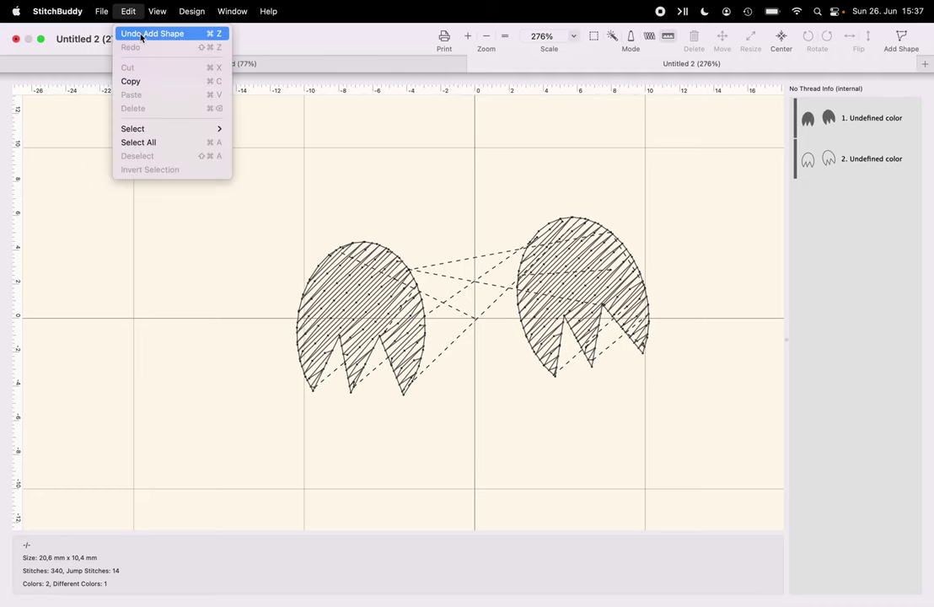
{"action": "left_click", "coordinate": [140, 35]}
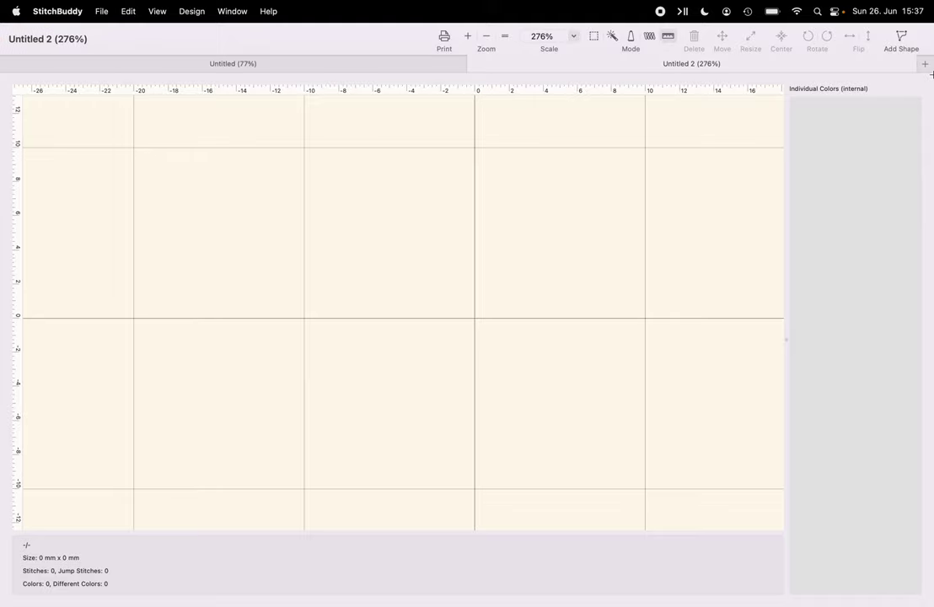
{"action": "left_click", "coordinate": [901, 38]}
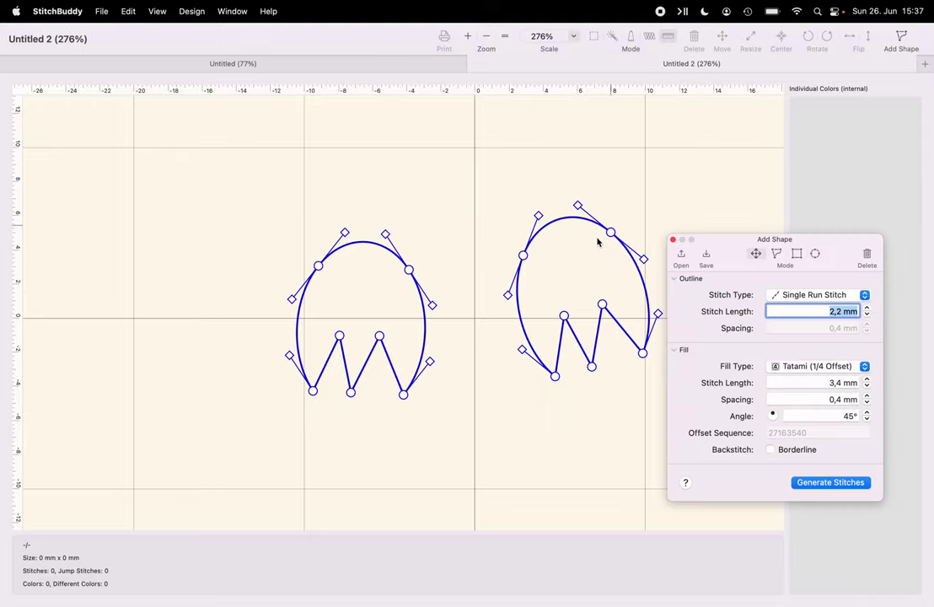
{"action": "right_click", "coordinate": [568, 217]}
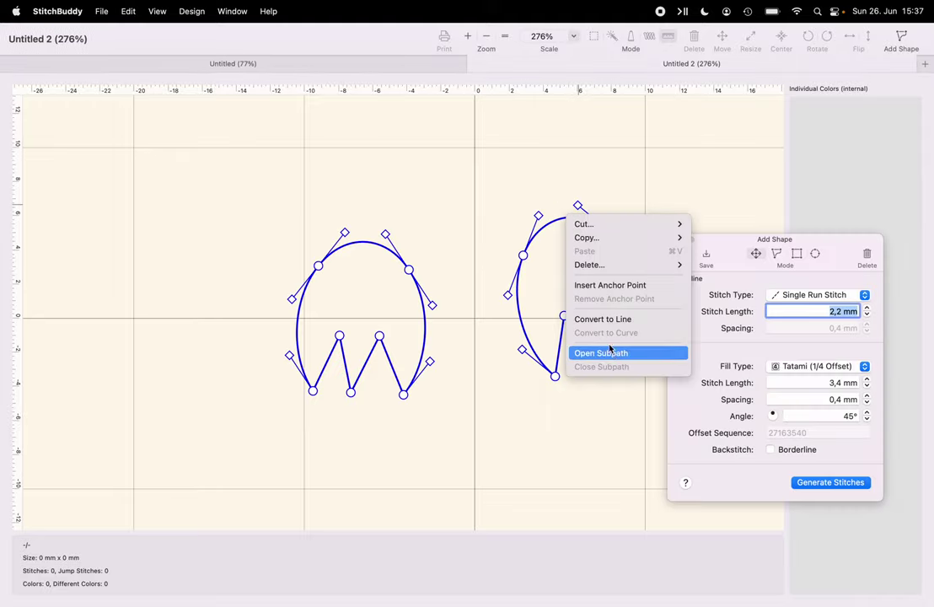
{"action": "mouse_move", "coordinate": [616, 266]}
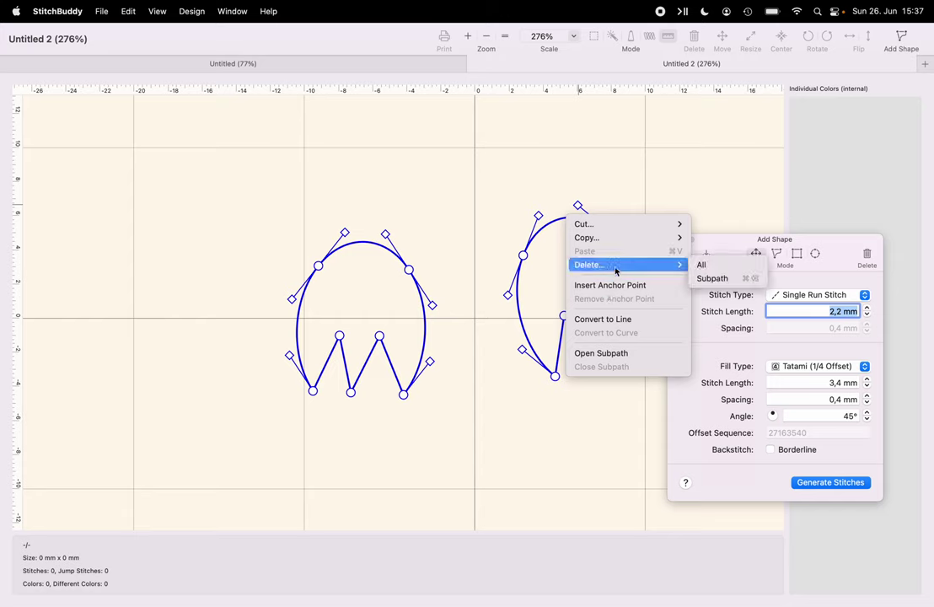
{"action": "left_click", "coordinate": [741, 279]}
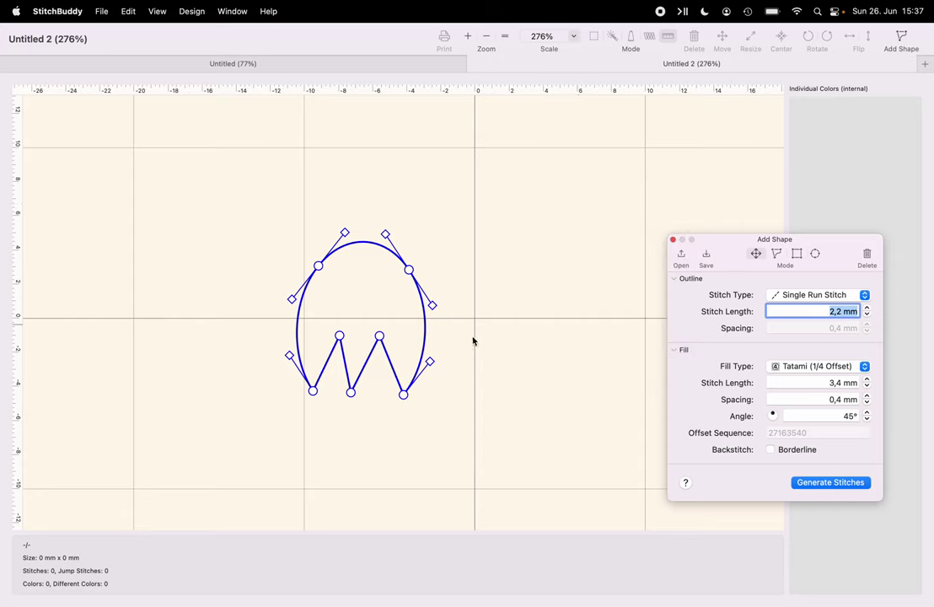
{"action": "left_click", "coordinate": [829, 482]}
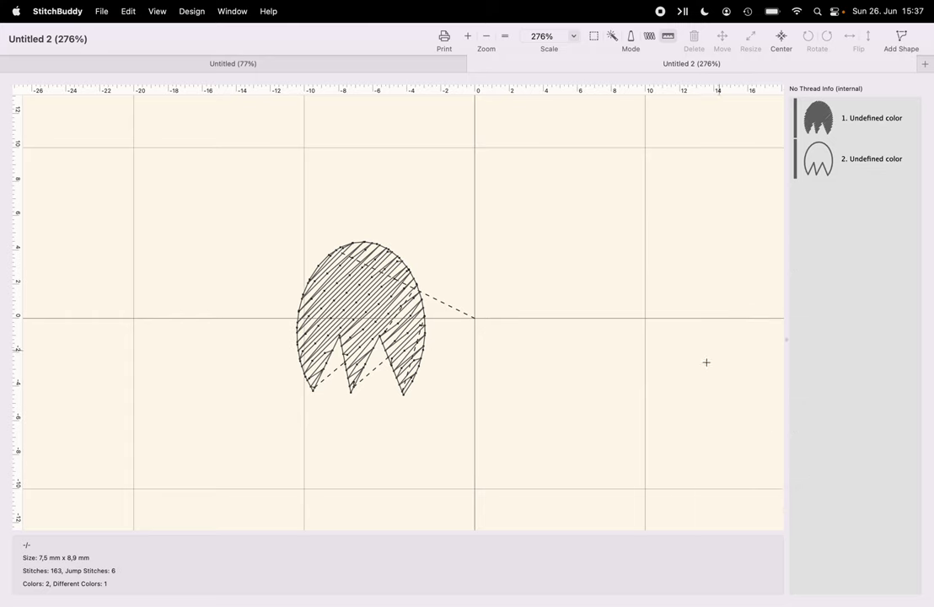
- Frame-select the stitched oval and dismiss the Print dialog without printing
{"action": "left_click", "coordinate": [595, 38]}
{"action": "left_click_drag", "start_coordinate": [235, 215], "coordinate": [470, 428]}
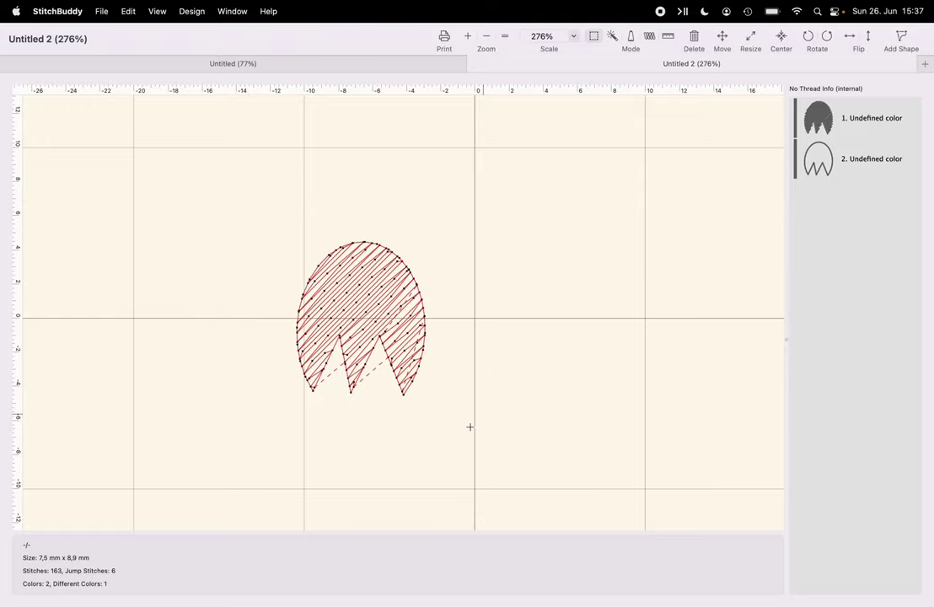
{"action": "key", "text": "super+p"}
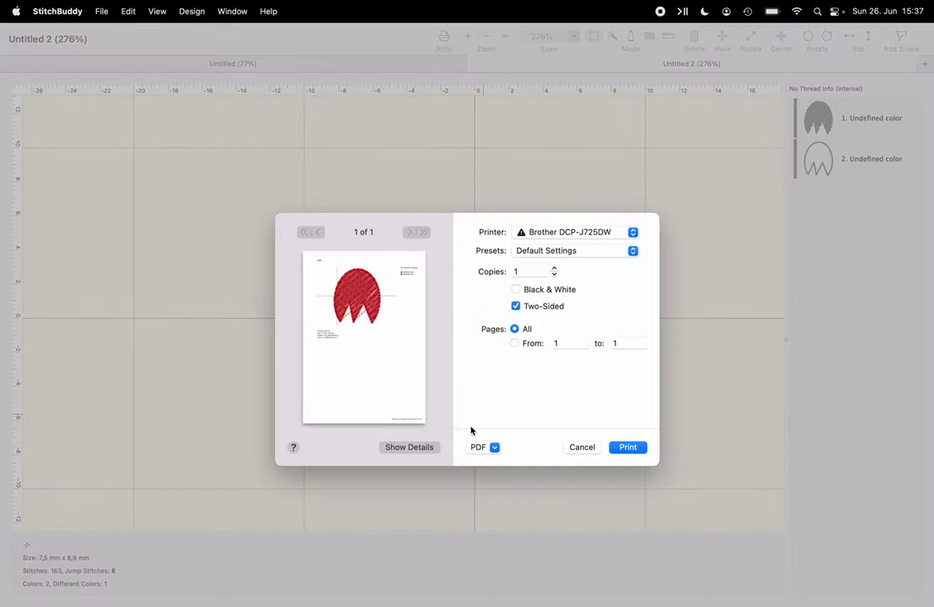
{"action": "left_click", "coordinate": [581, 447]}
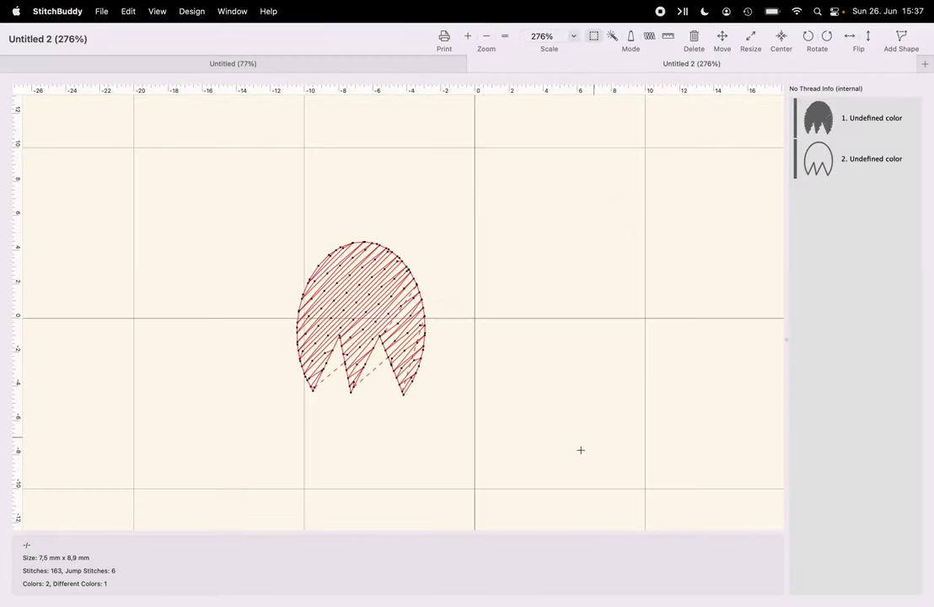
- Duplicate the oval and drag the copy to the right of the original, then deselect
{"action": "key", "text": "super+d"}
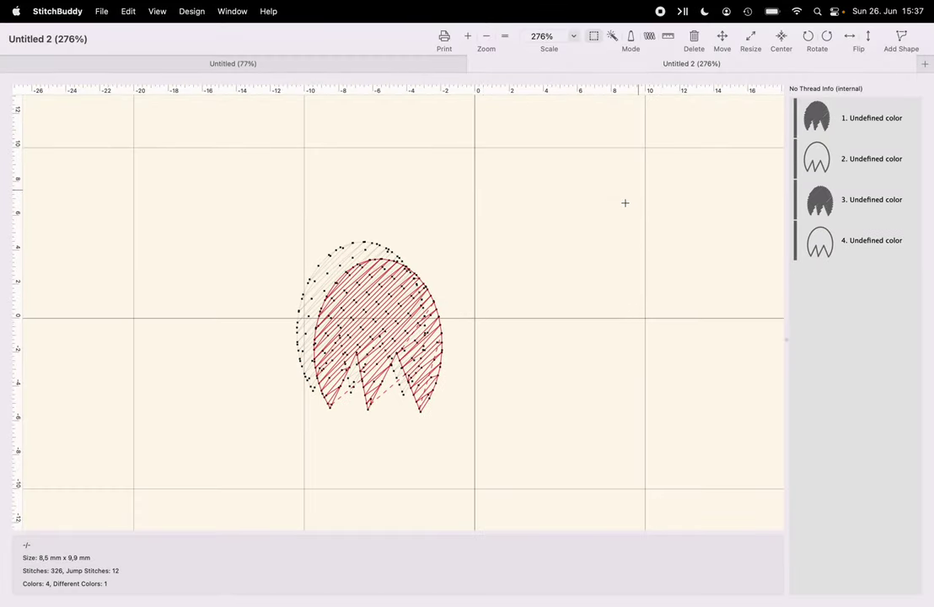
{"action": "key", "text": "super+m"}
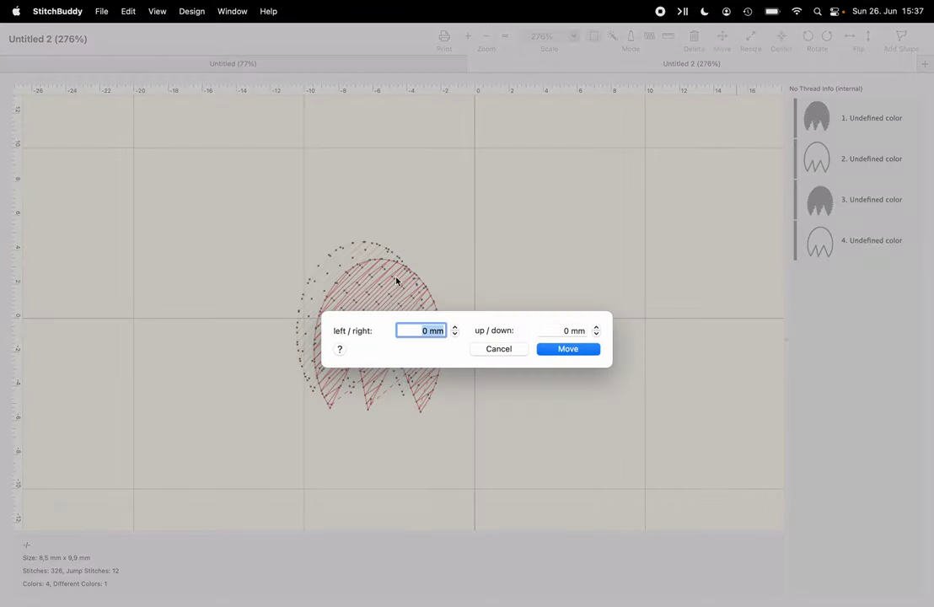
{"action": "key", "text": "Escape"}
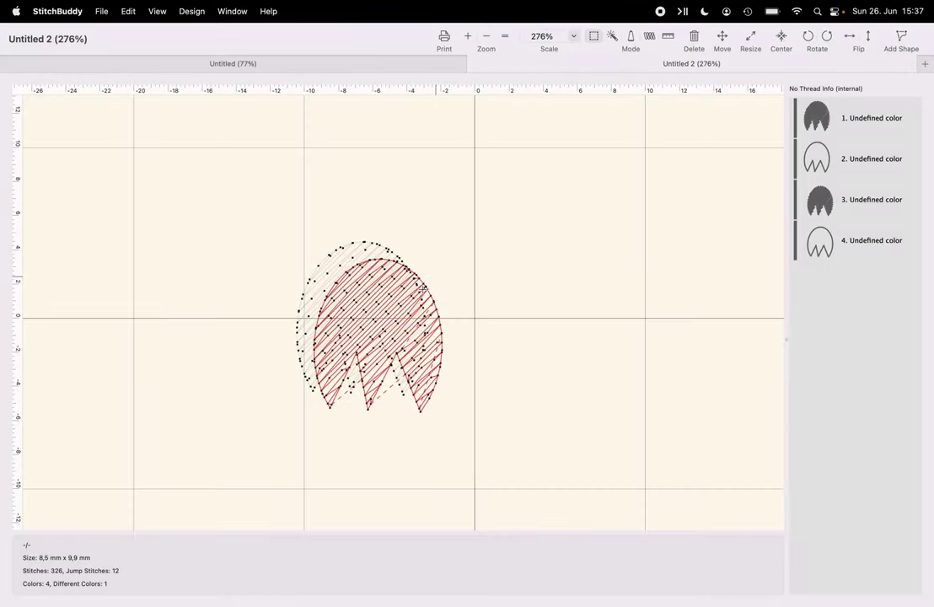
{"action": "left_click_drag", "start_coordinate": [401, 281], "coordinate": [596, 247]}
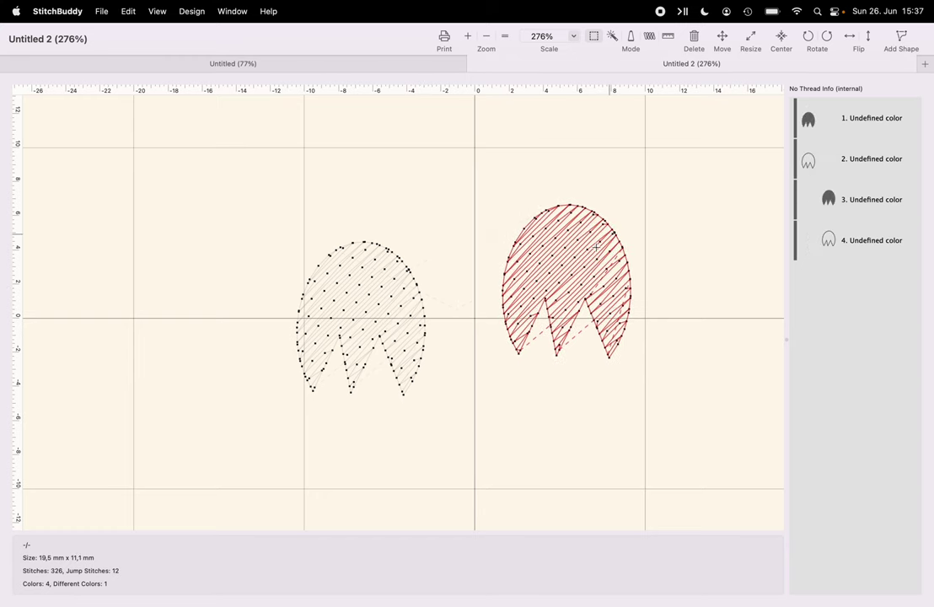
{"action": "scroll", "coordinate": [476, 222], "scroll_direction": "right", "scroll_amount": 3}
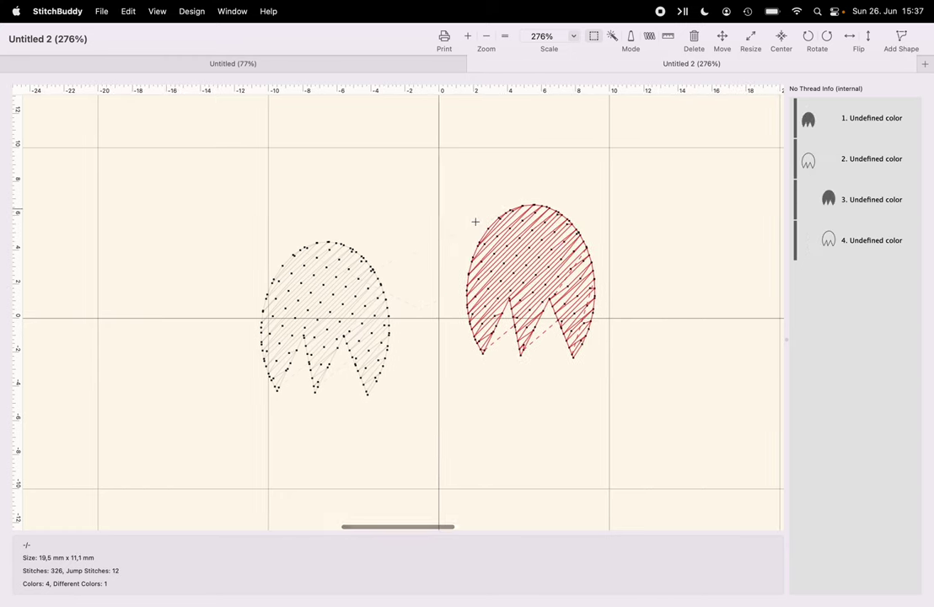
{"action": "left_click", "coordinate": [418, 212]}
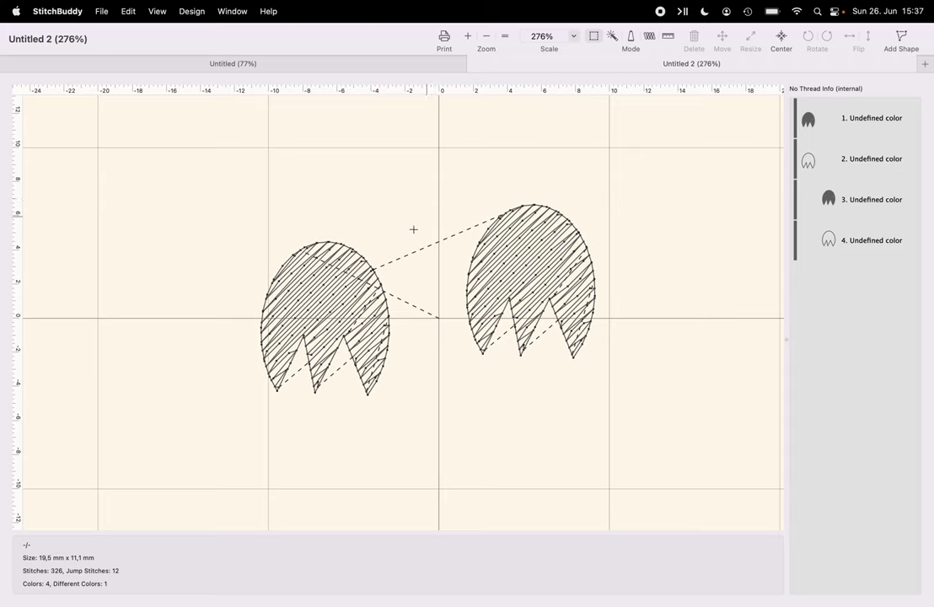
{"action": "scroll", "coordinate": [415, 232], "scroll_direction": "up", "scroll_amount": 1}
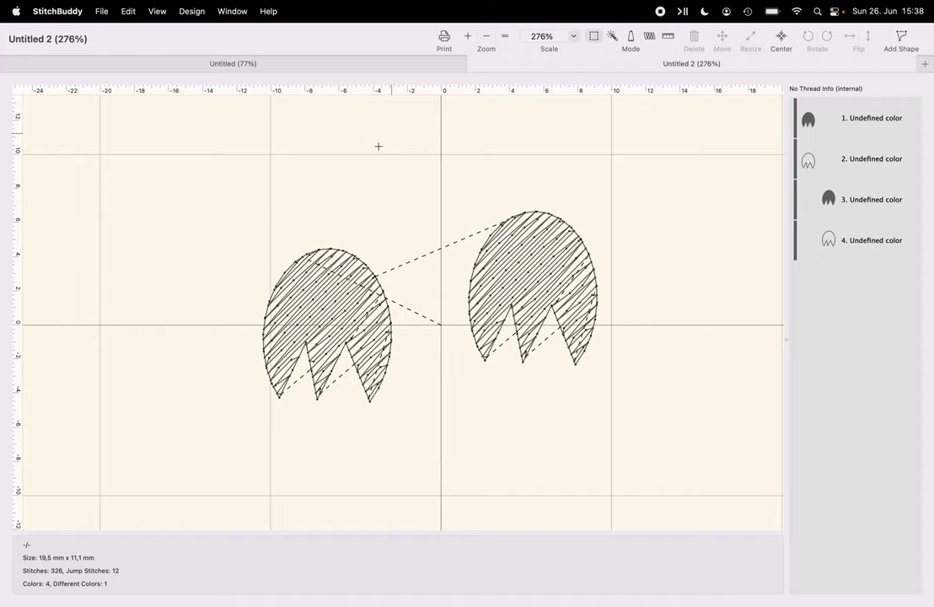
- Close the two-shape design without saving and start a new document
{"action": "left_click", "coordinate": [475, 68]}
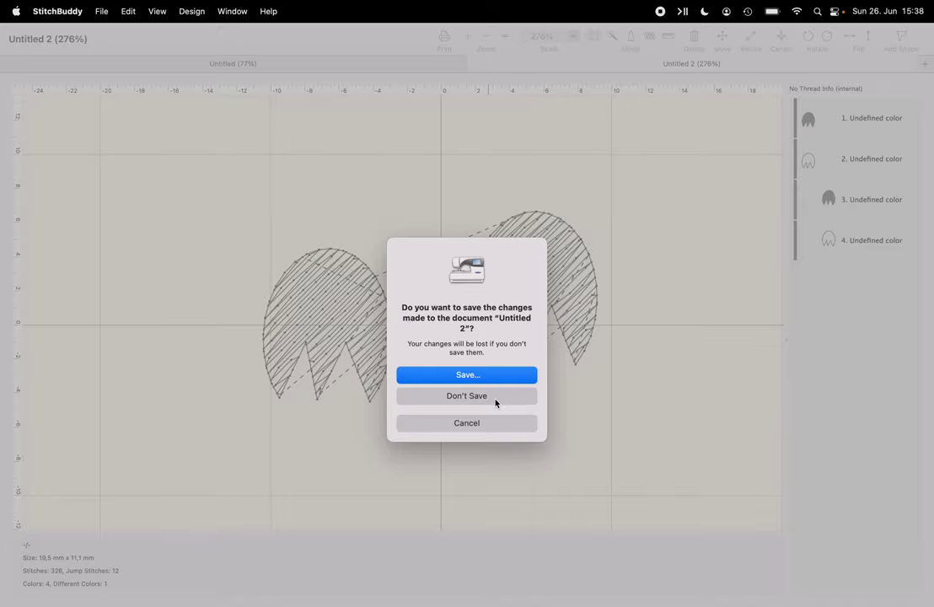
{"action": "left_click", "coordinate": [496, 402]}
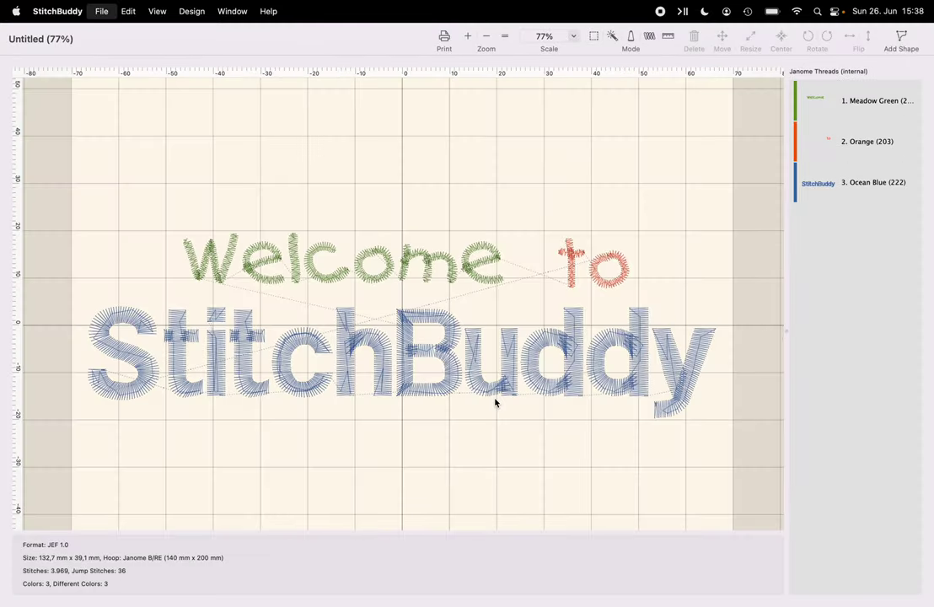
{"action": "key", "text": "super+n"}
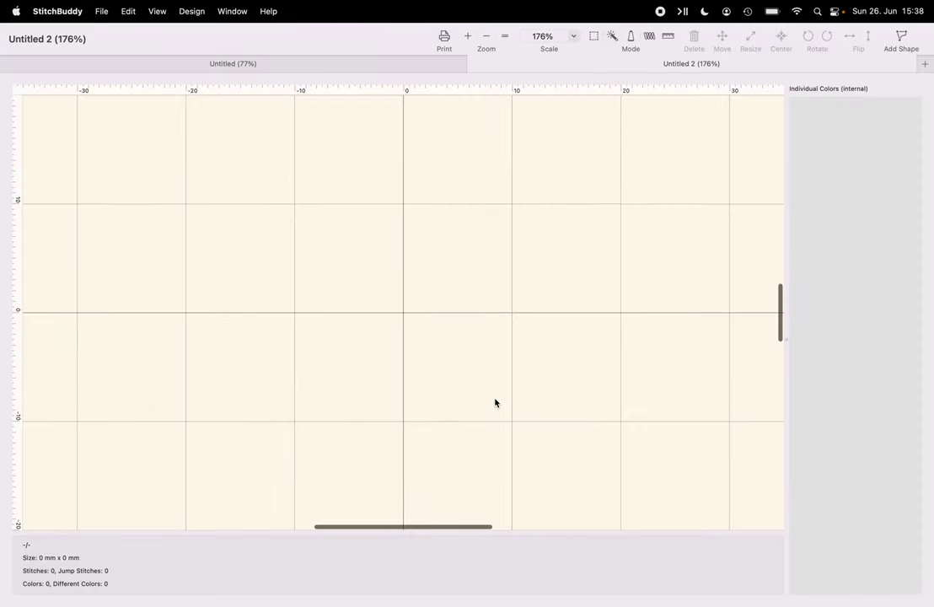
- Replace the sample outline with a 30,1 × 18,7 mm rectangle and generate its tatami fill
{"action": "left_click", "coordinate": [900, 42]}
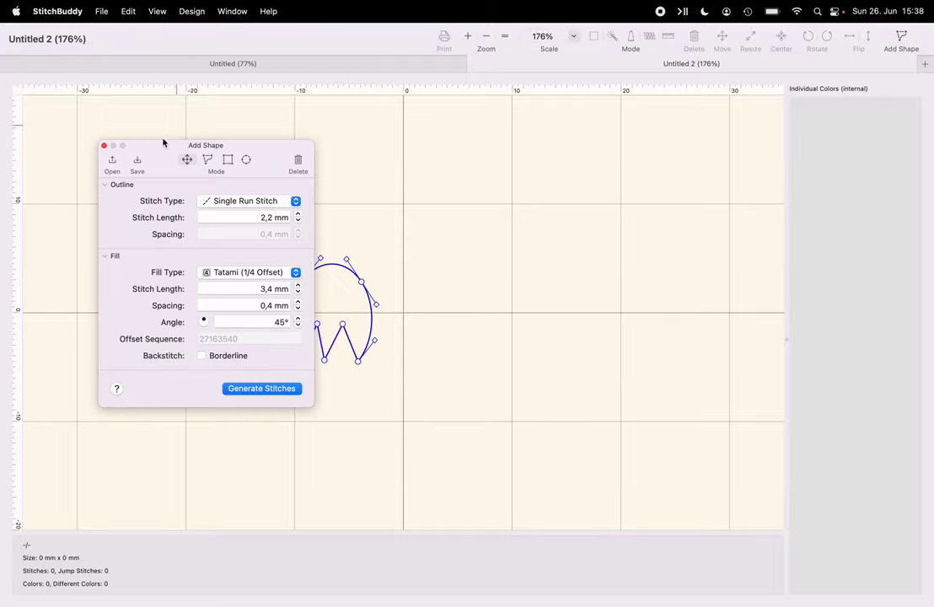
{"action": "left_click_drag", "start_coordinate": [164, 143], "coordinate": [717, 227]}
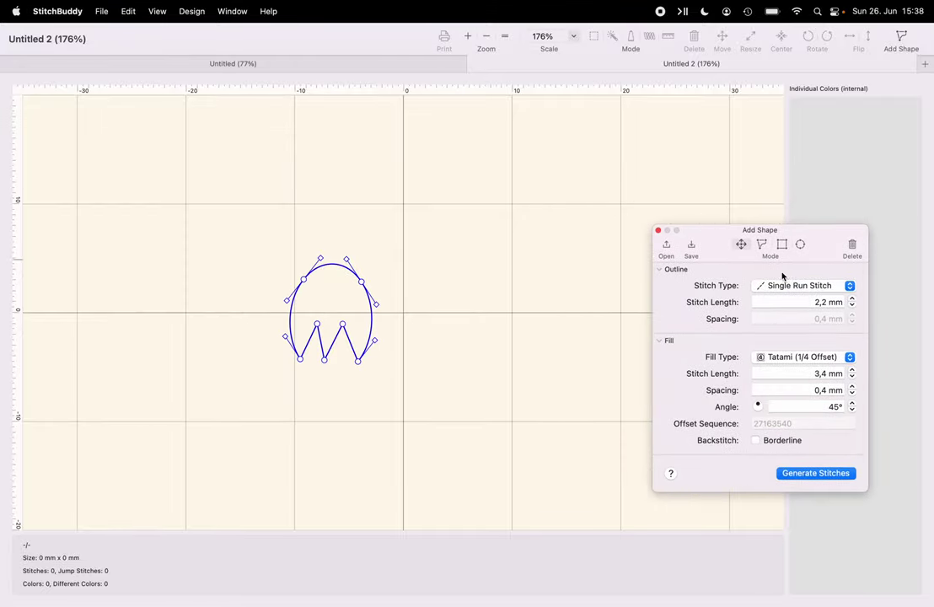
{"action": "left_click", "coordinate": [852, 247]}
{"action": "left_click", "coordinate": [782, 245]}
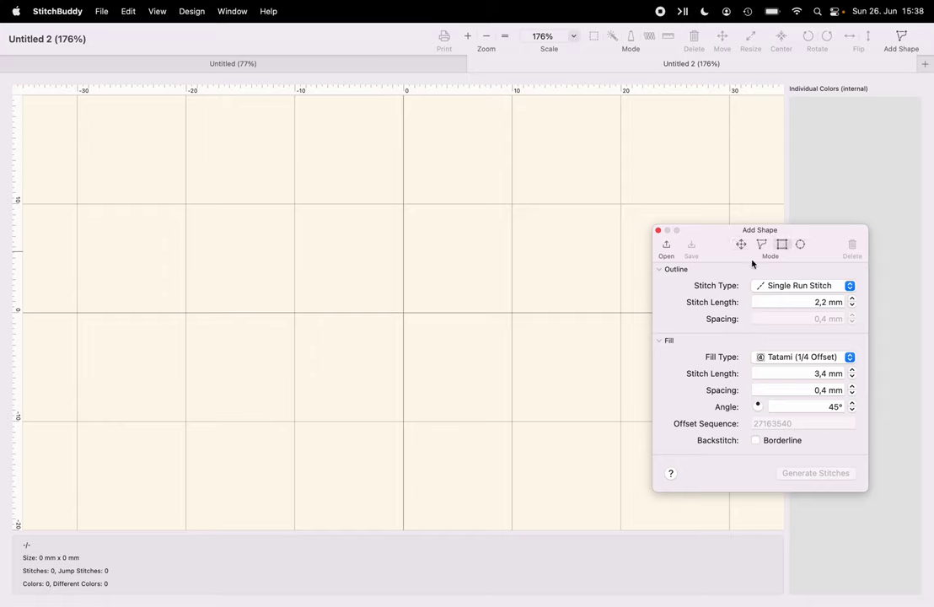
{"action": "left_click_drag", "start_coordinate": [226, 208], "coordinate": [554, 413]}
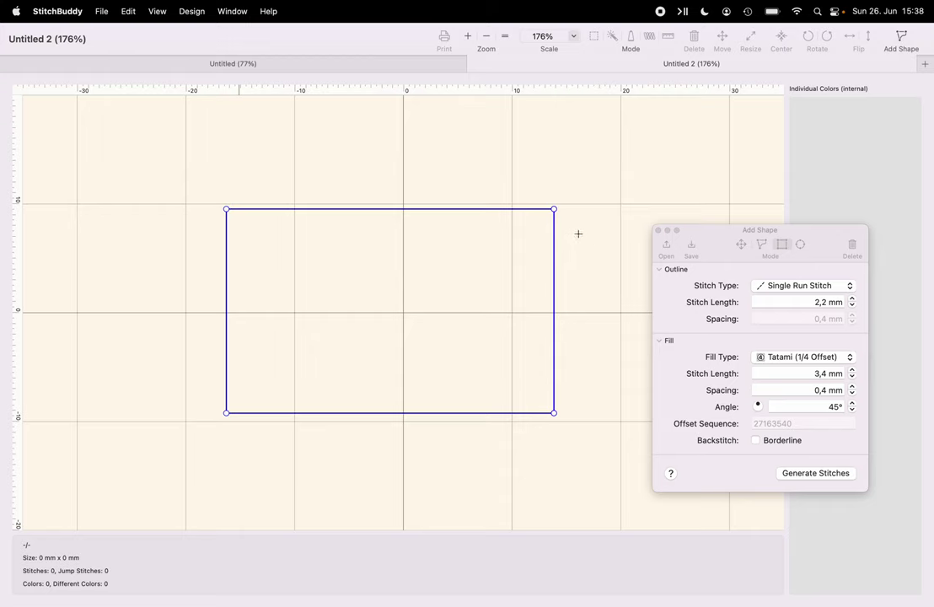
{"action": "left_click", "coordinate": [811, 475]}
{"action": "scroll", "coordinate": [721, 341], "scroll_direction": "up", "scroll_amount": 2}
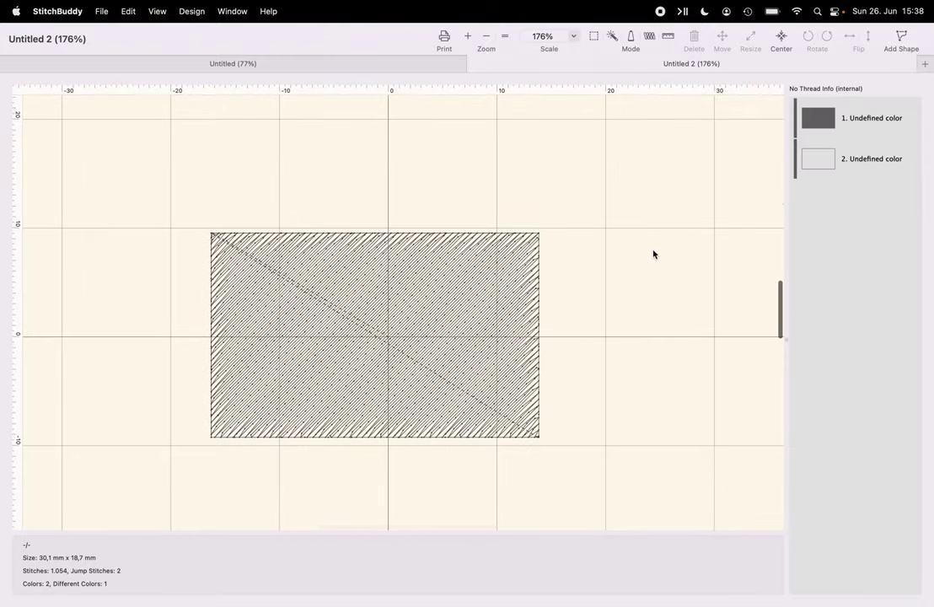
{"action": "scroll", "coordinate": [371, 211], "scroll_direction": "left", "scroll_amount": 5}
{"action": "scroll", "coordinate": [369, 212], "scroll_direction": "down", "scroll_amount": 2}
{"action": "scroll", "coordinate": [369, 213], "scroll_direction": "right", "scroll_amount": 2}
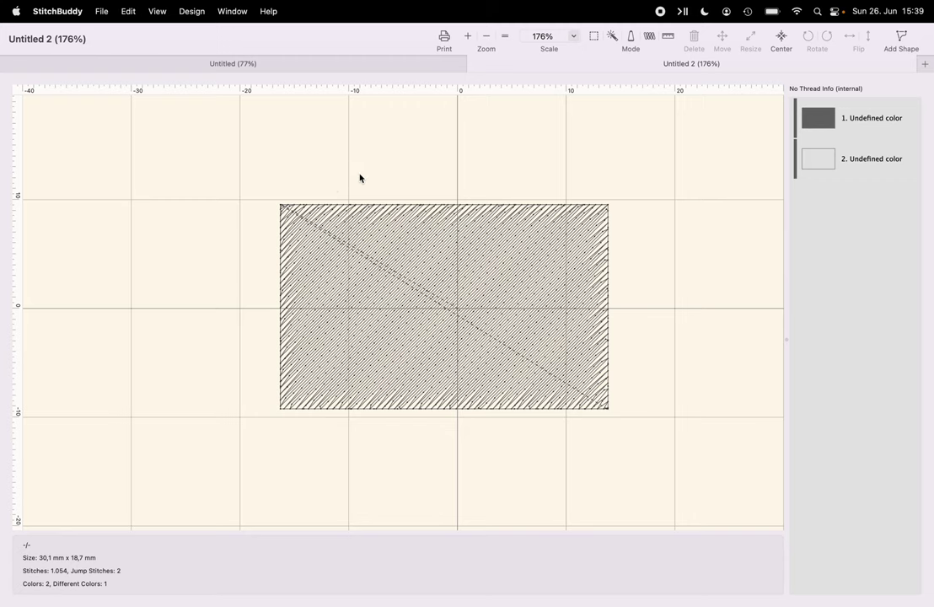
{"action": "scroll", "coordinate": [337, 181], "scroll_direction": "right", "scroll_amount": 3}
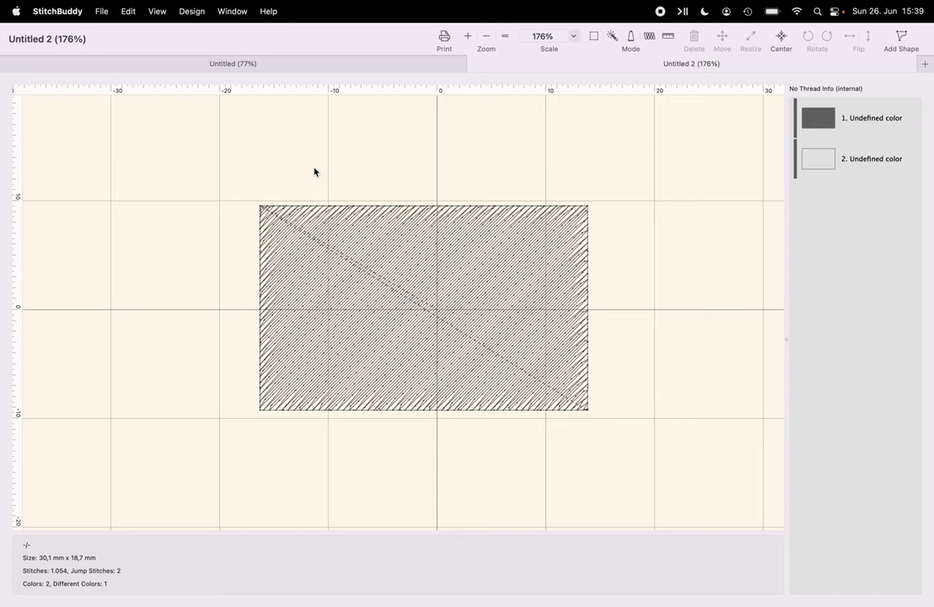
- Start a No Fill polygon outline at the rectangle's top-left corner
{"action": "key", "text": "super+shift+a"}
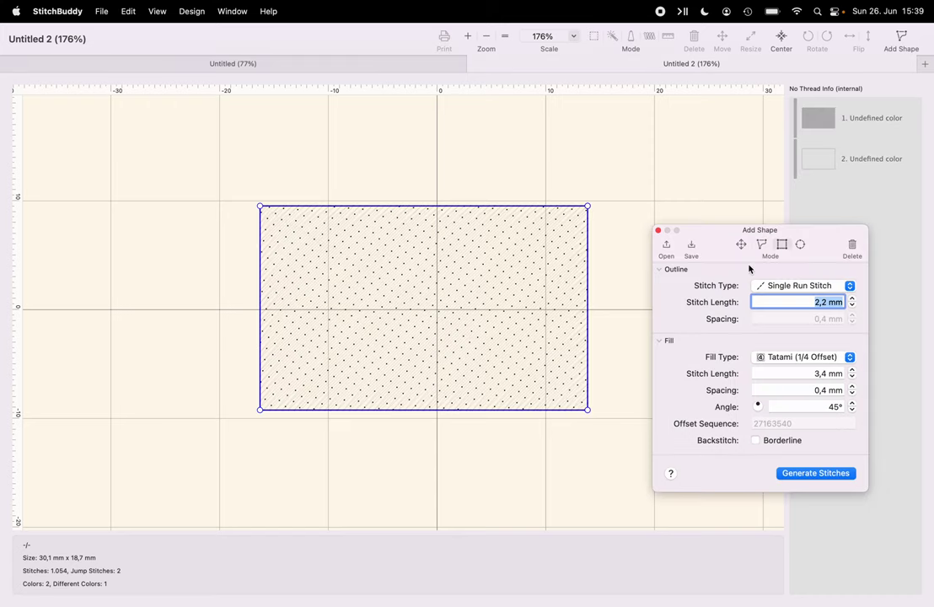
{"action": "left_click", "coordinate": [798, 358]}
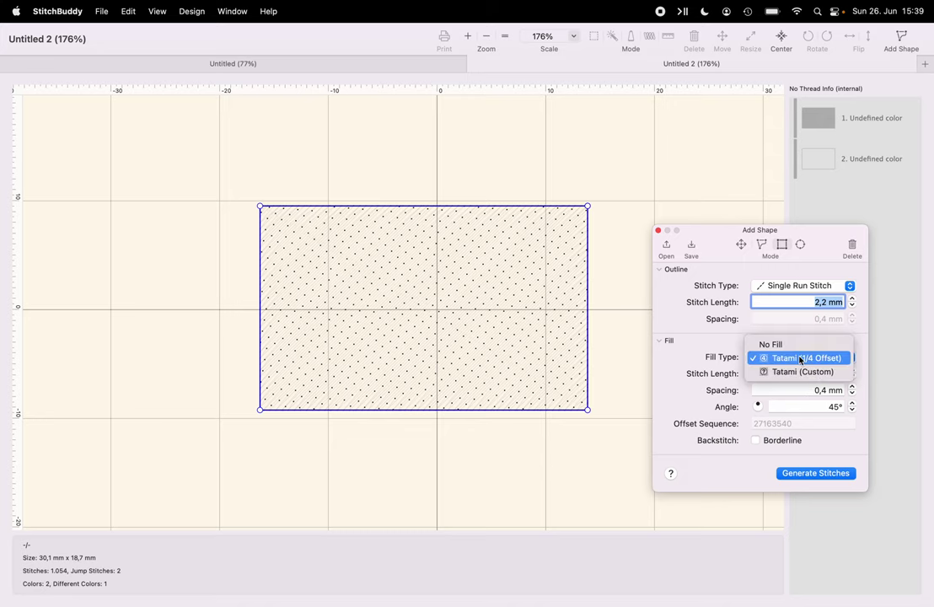
{"action": "left_click", "coordinate": [799, 344]}
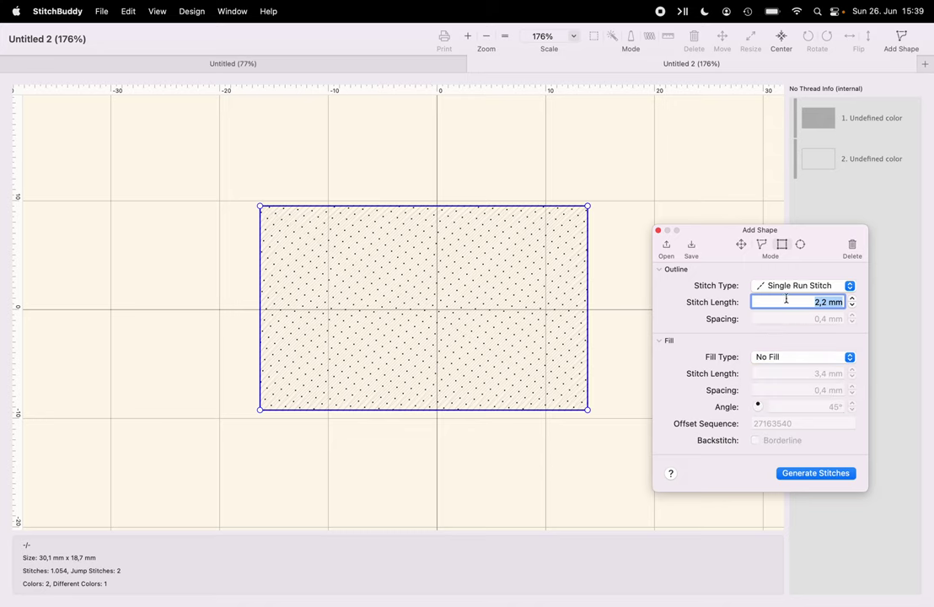
{"action": "left_click", "coordinate": [853, 247]}
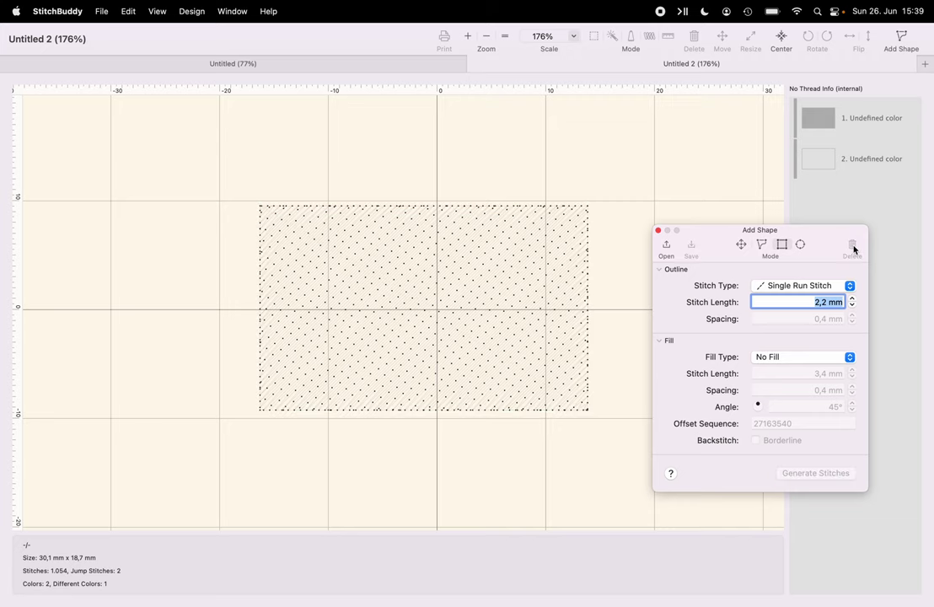
{"action": "left_click", "coordinate": [762, 246]}
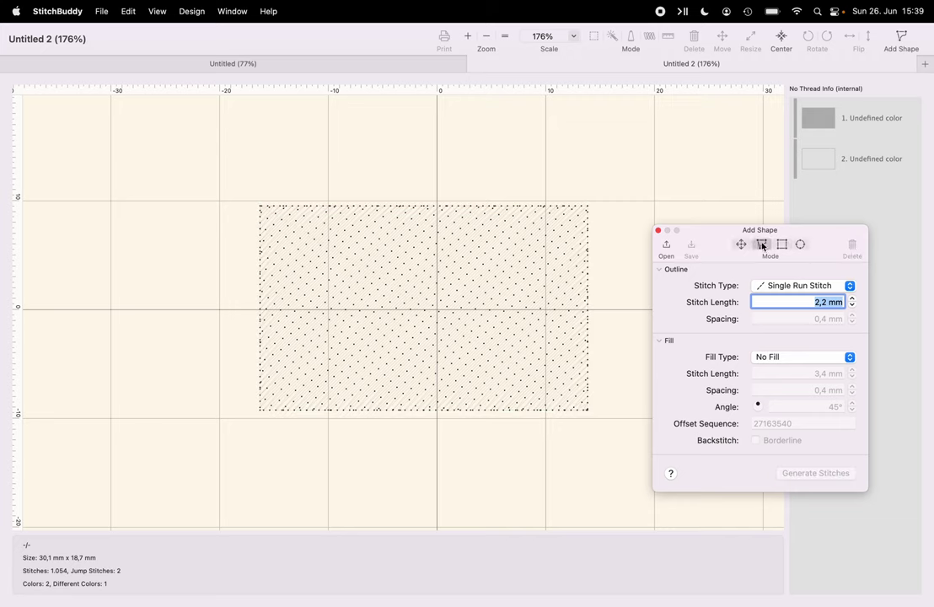
{"action": "left_click", "coordinate": [268, 209]}
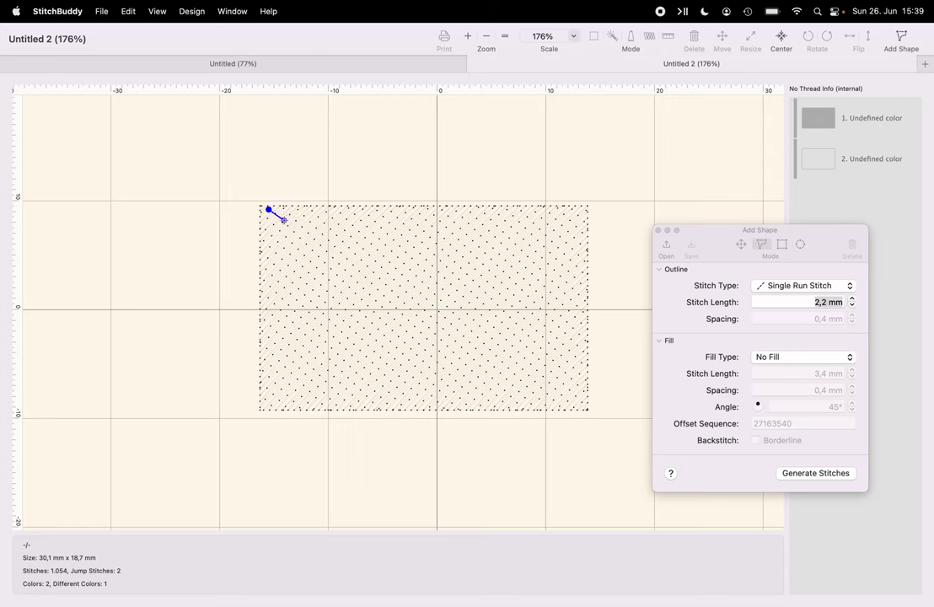
- Add four outline points near the top-left corner, then remove the last one
{"action": "left_click", "coordinate": [279, 217]}
{"action": "left_click", "coordinate": [285, 208]}
{"action": "left_click", "coordinate": [309, 209]}
{"action": "left_click", "coordinate": [289, 221]}
{"action": "key", "text": "BackSpace"}
{"action": "key", "text": "BackSpace"}
{"action": "key", "text": "BackSpace"}
- Zigzag the outline between the bottom and left edges near the lower-left corner
{"action": "left_click", "coordinate": [265, 404]}
{"action": "left_click", "coordinate": [265, 386]}
{"action": "left_click", "coordinate": [286, 406]}
{"action": "left_click", "coordinate": [301, 405]}
{"action": "left_click", "coordinate": [265, 371]}
{"action": "left_click", "coordinate": [265, 356]}
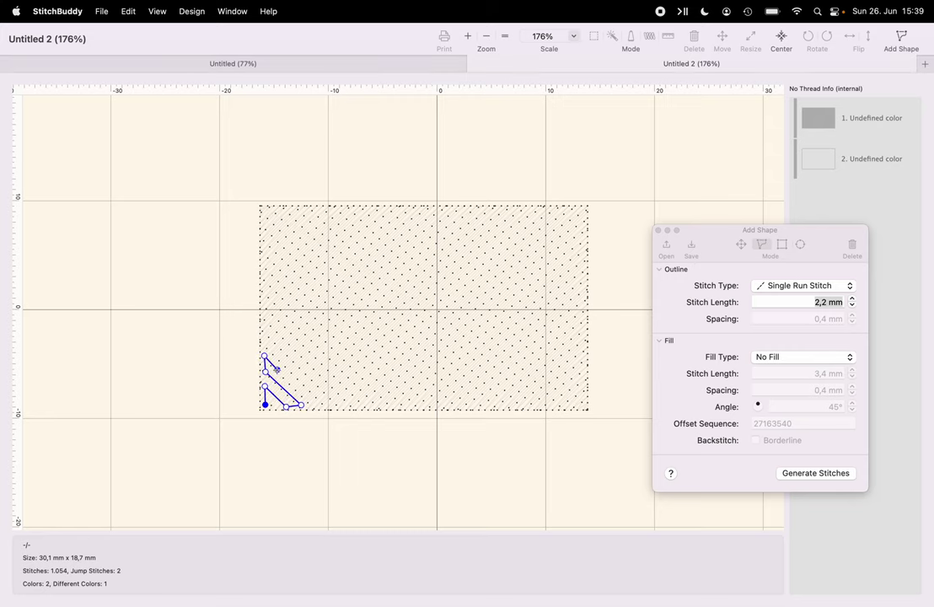
{"action": "left_click", "coordinate": [318, 406]}
{"action": "left_click", "coordinate": [336, 406]}
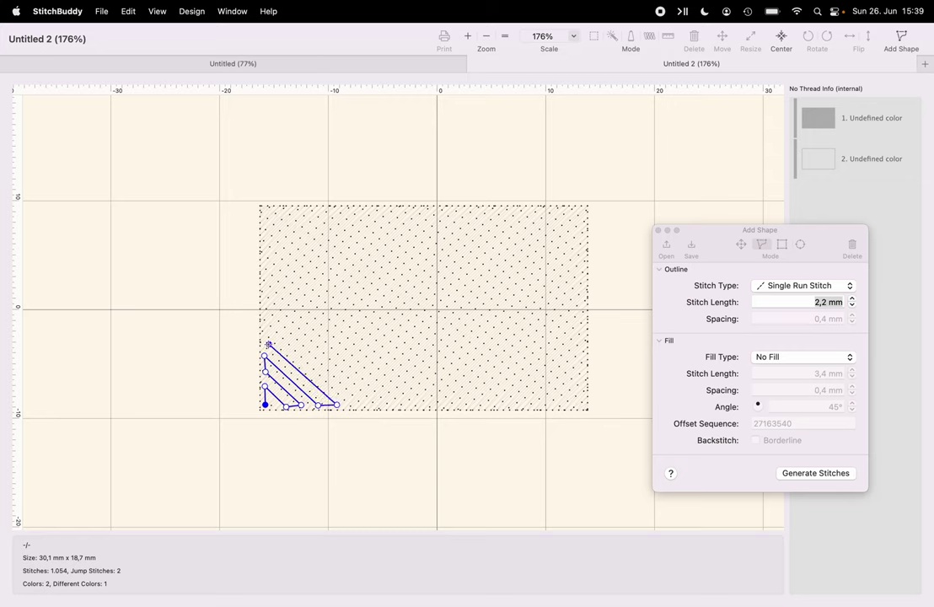
{"action": "left_click", "coordinate": [268, 343]}
{"action": "left_click", "coordinate": [264, 326]}
- Extend the zigzag along the bottom and up the left edge, then stitch it as a third colour
{"action": "left_click", "coordinate": [352, 404]}
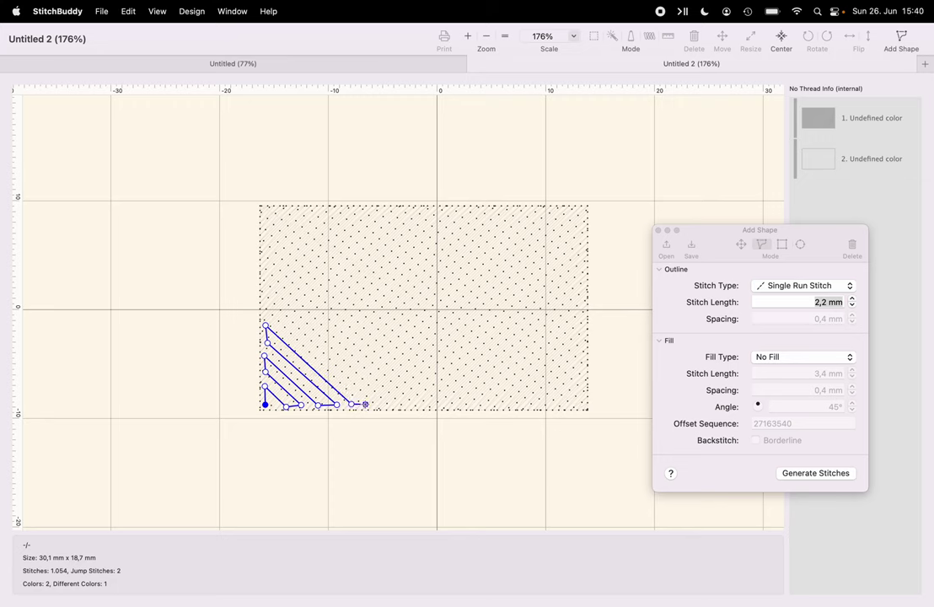
{"action": "left_click", "coordinate": [367, 405]}
{"action": "left_click", "coordinate": [265, 312]}
{"action": "left_click", "coordinate": [265, 295]}
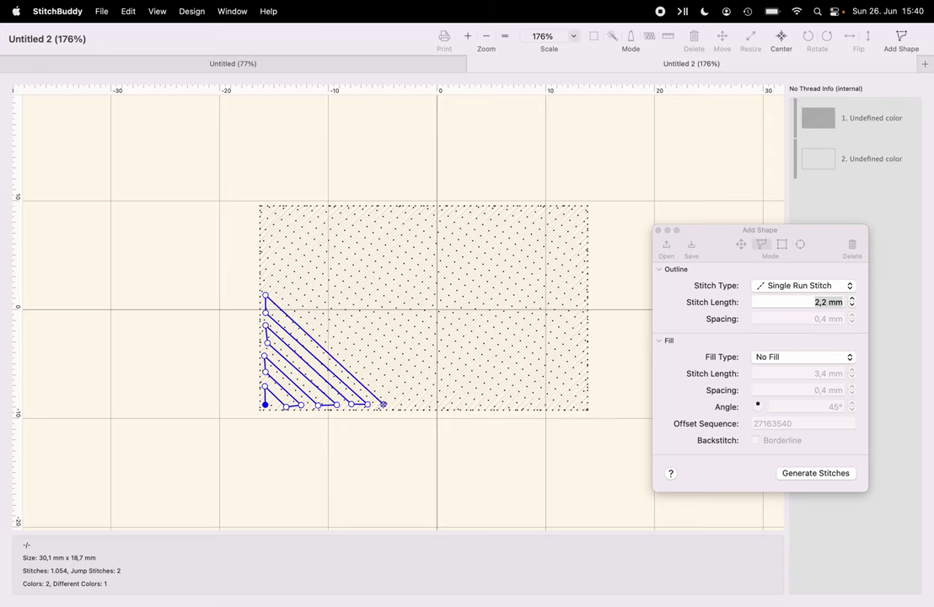
{"action": "left_click", "coordinate": [384, 404]}
{"action": "left_click", "coordinate": [402, 405]}
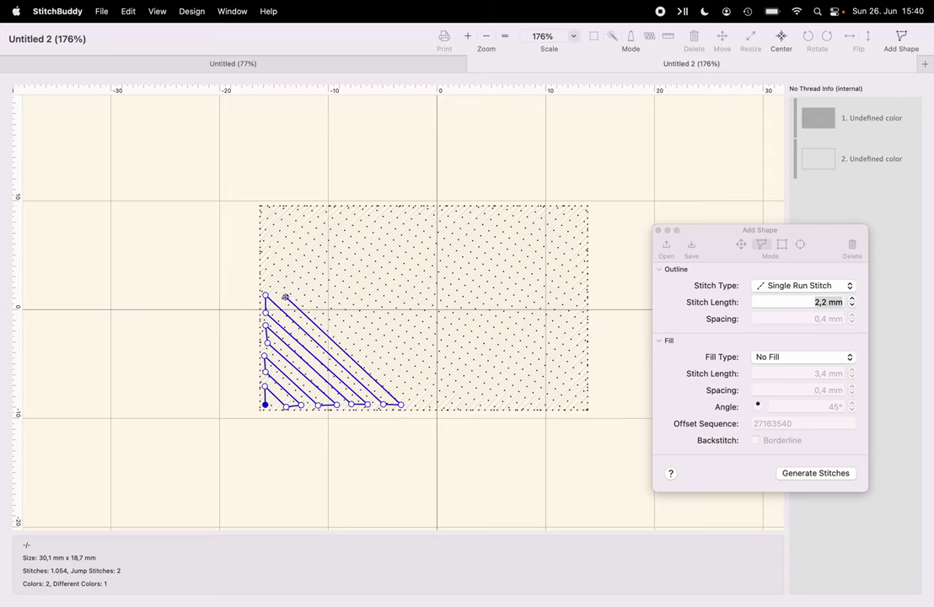
{"action": "left_click", "coordinate": [263, 277]}
{"action": "left_click", "coordinate": [816, 473]}
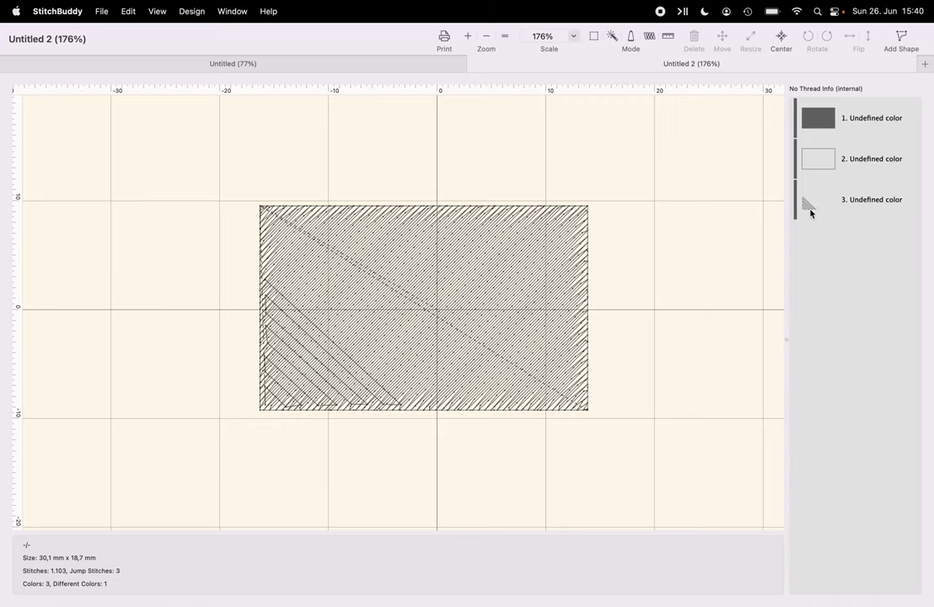
- Move thread entry 3, the zigzag path, to the top of the list and skip the colour change before entry 2
{"action": "left_click_drag", "start_coordinate": [810, 209], "coordinate": [809, 107]}
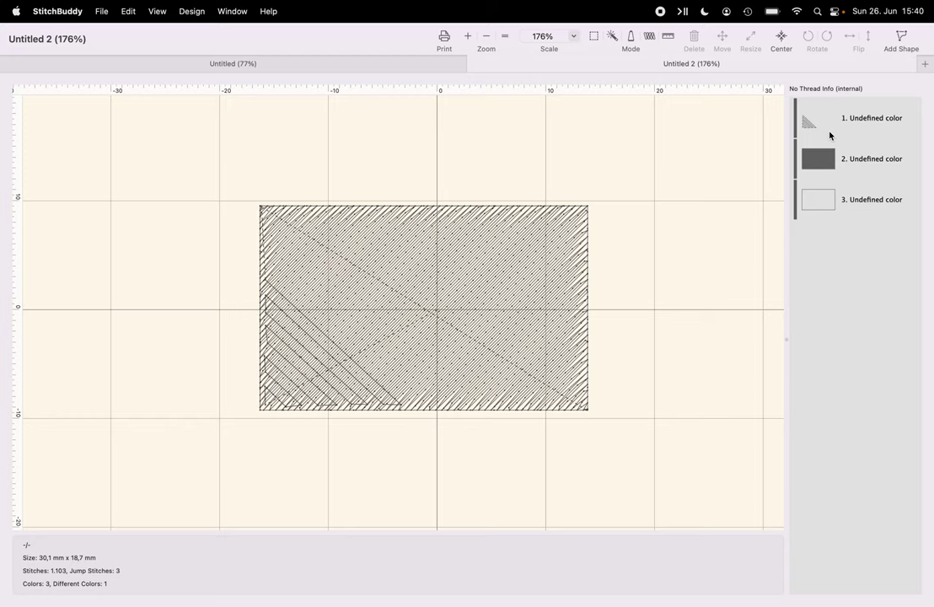
{"action": "right_click", "coordinate": [849, 160]}
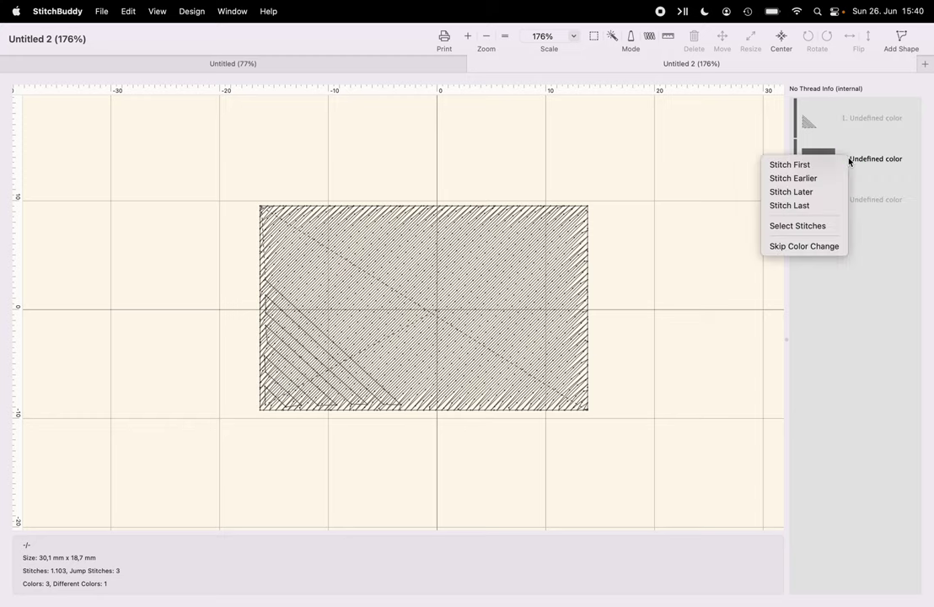
{"action": "left_click", "coordinate": [827, 246]}
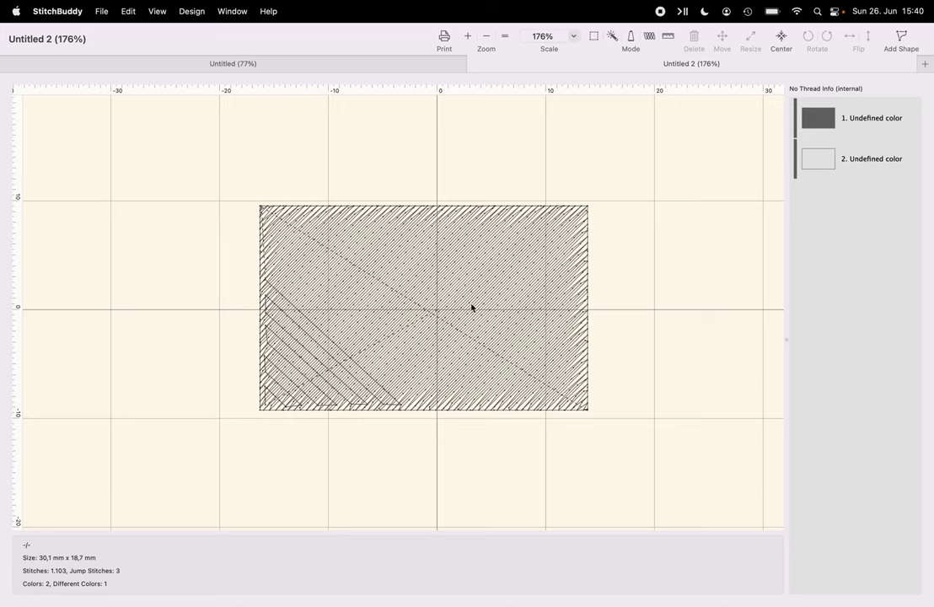
{"action": "key", "text": "super+shift+s"}
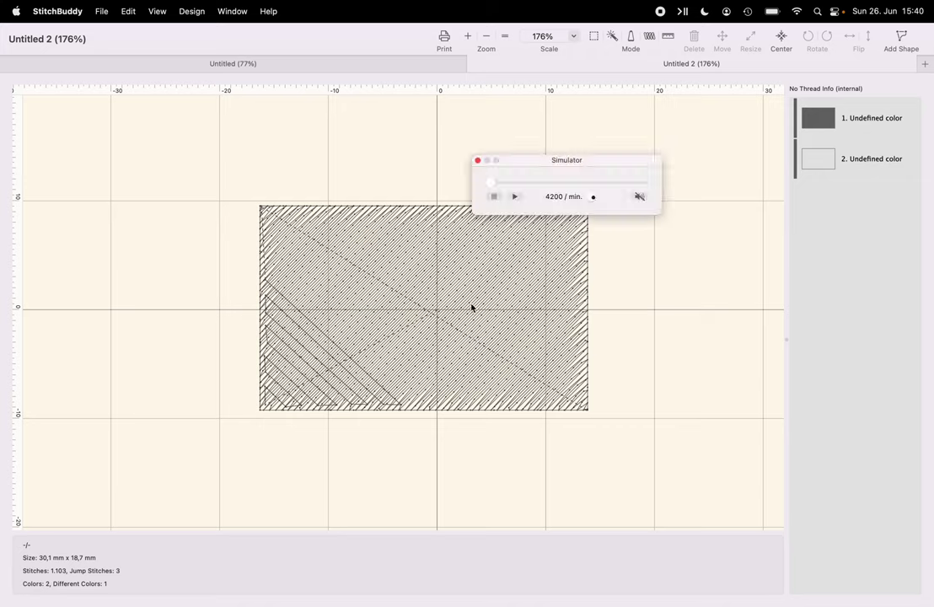
{"action": "left_click", "coordinate": [515, 198]}
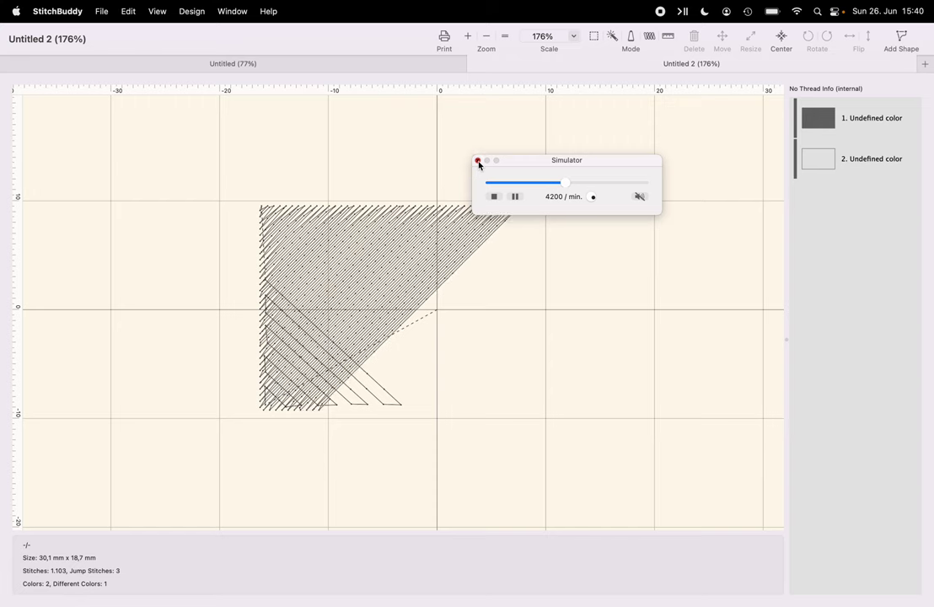
{"action": "left_click", "coordinate": [478, 161]}
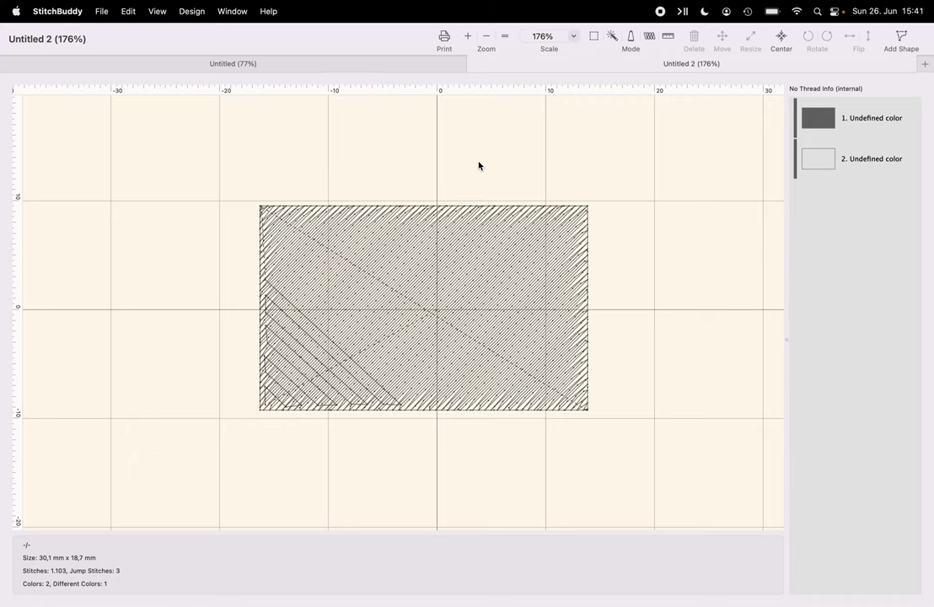
- Undo to an empty design, delete the leftover triangle path and draw a wide rectangle
{"action": "scroll", "coordinate": [478, 165], "scroll_direction": "up", "scroll_amount": 3}
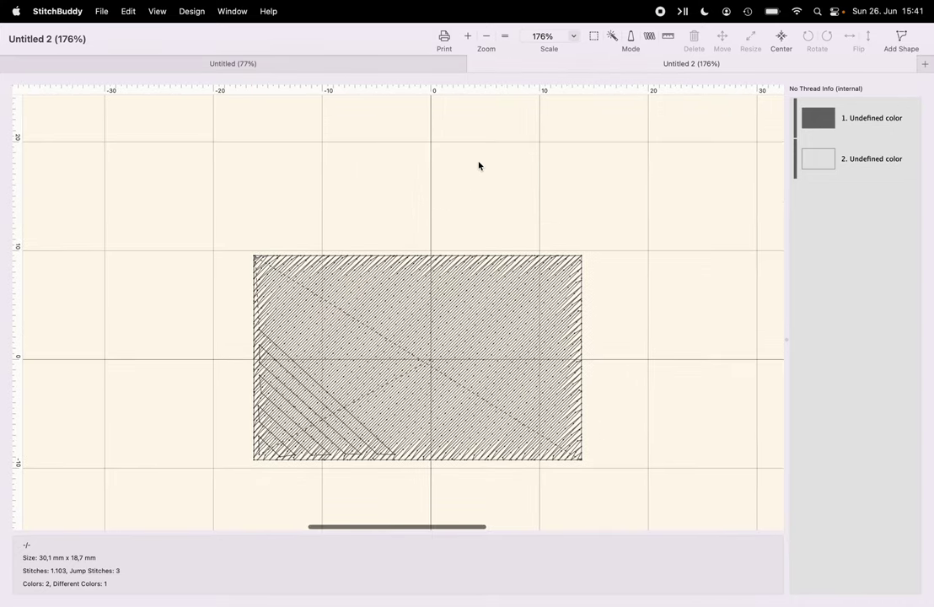
{"action": "key", "text": "super+z"}
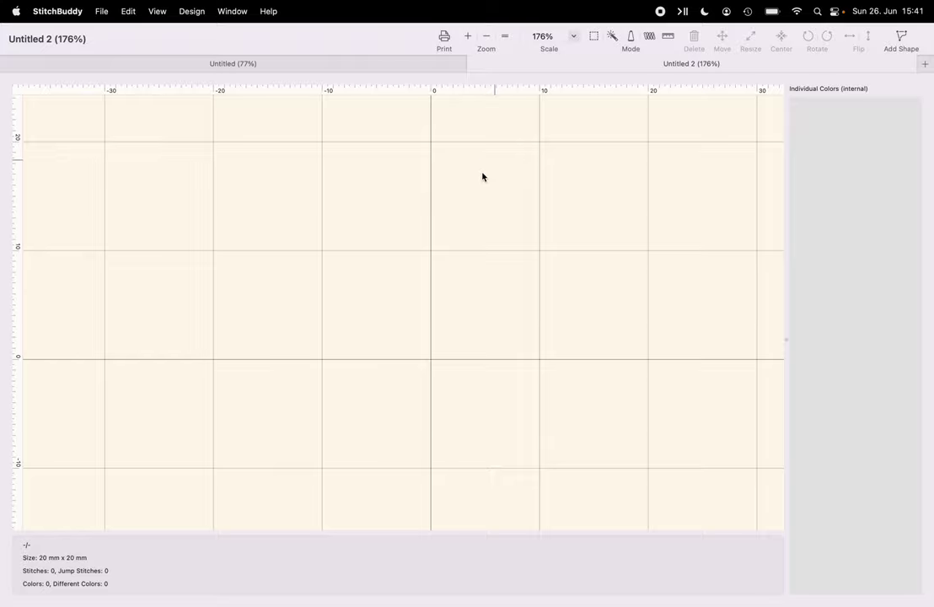
{"action": "scroll", "coordinate": [481, 175], "scroll_direction": "down", "scroll_amount": 3}
{"action": "scroll", "coordinate": [482, 175], "scroll_direction": "left", "scroll_amount": 2}
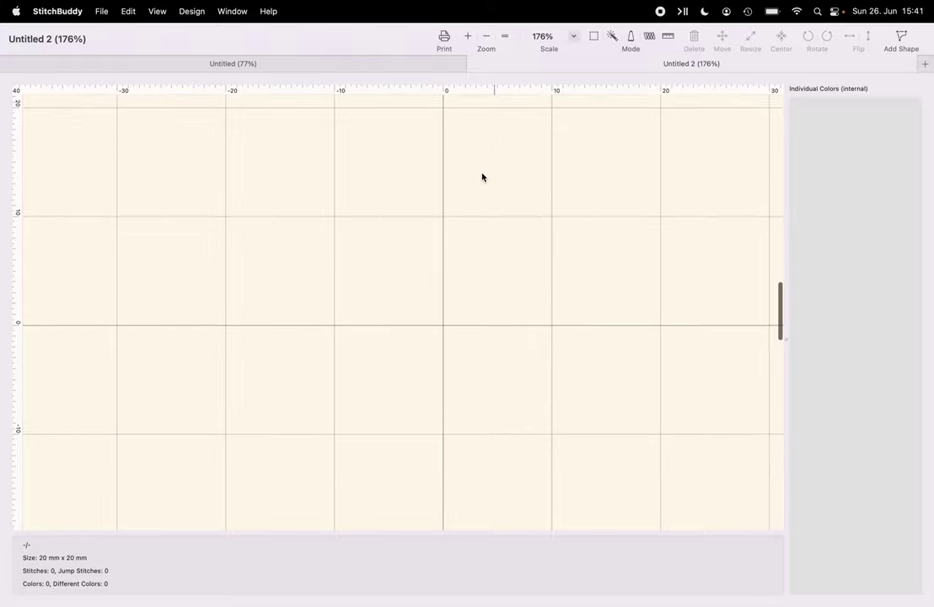
{"action": "left_click", "coordinate": [900, 39]}
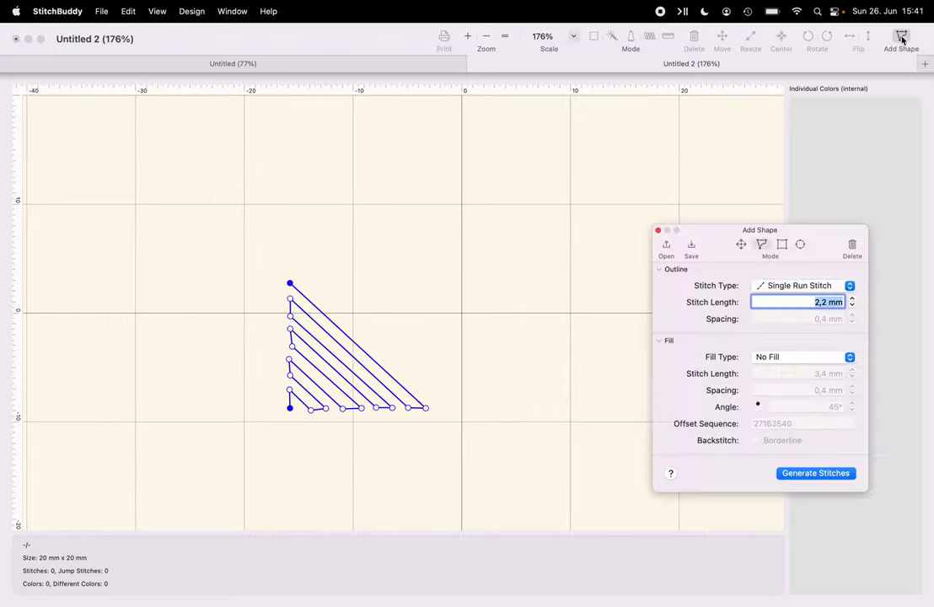
{"action": "left_click", "coordinate": [852, 245]}
{"action": "left_click", "coordinate": [782, 244]}
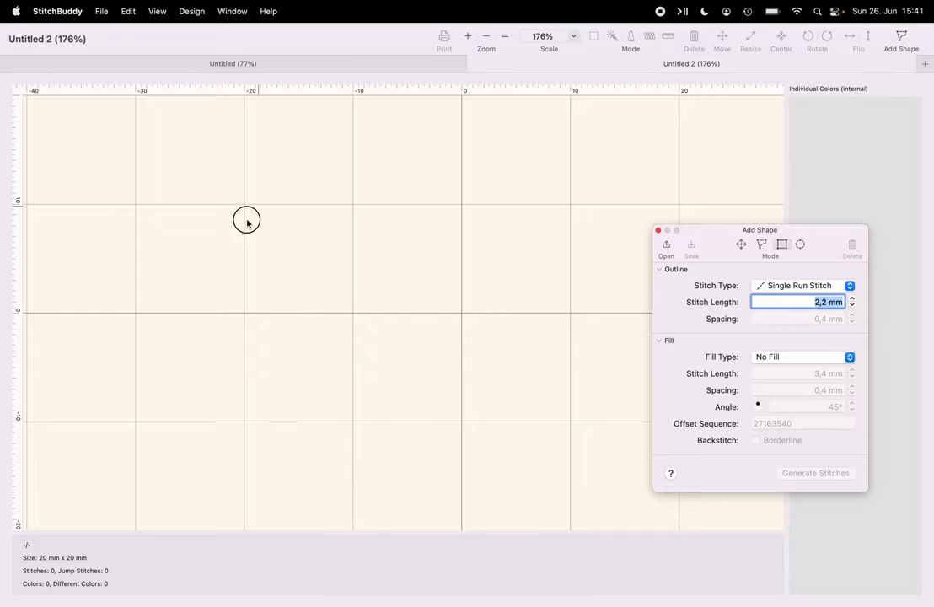
{"action": "left_click_drag", "start_coordinate": [246, 219], "coordinate": [616, 394]}
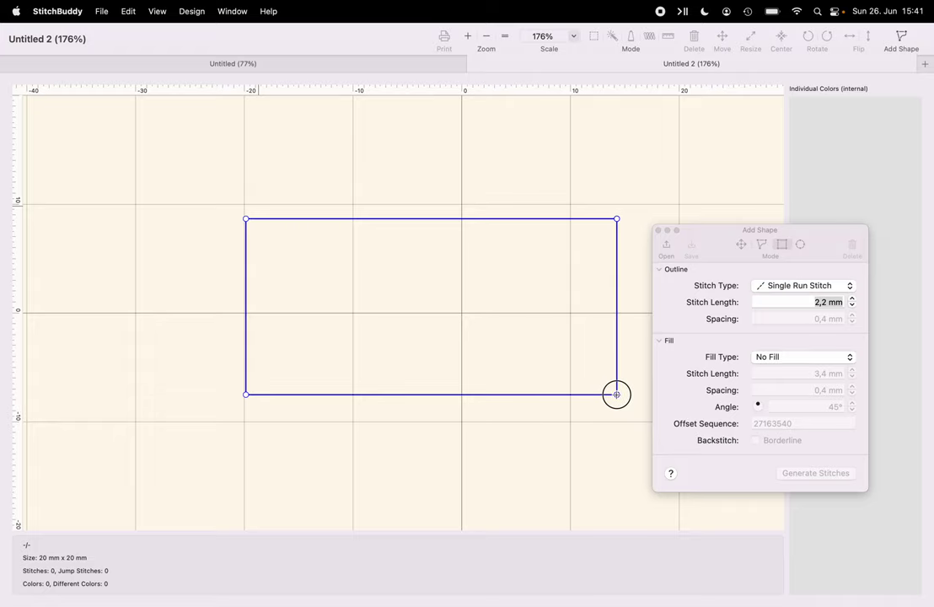
- Fill the rectangle with Tatami (1/4 Offset), No Outline, and generate its stitches
{"action": "left_click", "coordinate": [787, 357]}
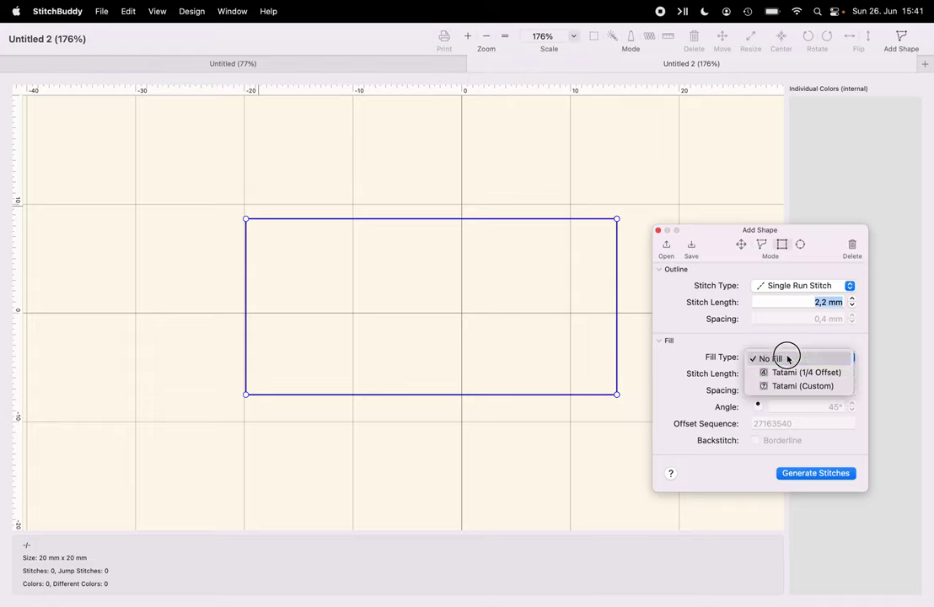
{"action": "left_click", "coordinate": [801, 372]}
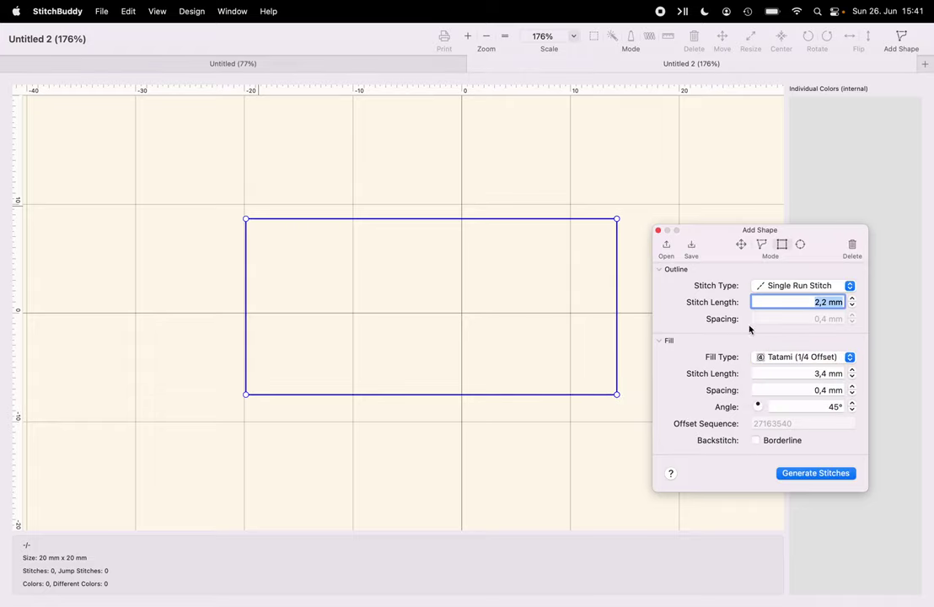
{"action": "left_click", "coordinate": [795, 285]}
{"action": "left_click", "coordinate": [798, 273]}
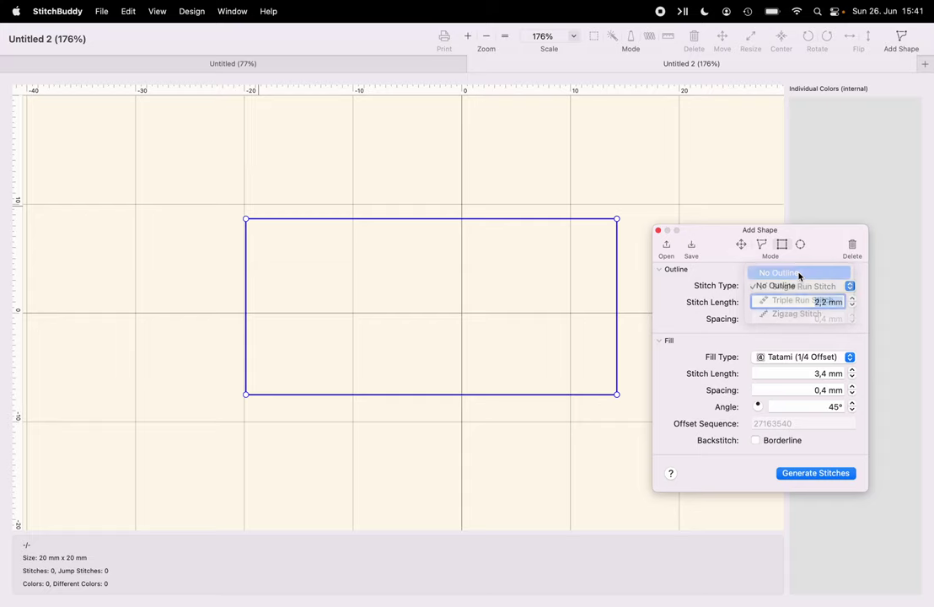
{"action": "left_click", "coordinate": [816, 473]}
- Zoom in on the 34,1 x 16,1 mm stitched rectangle to 226% and pan around it
{"action": "scroll", "coordinate": [303, 231], "scroll_direction": "left", "scroll_amount": 1}
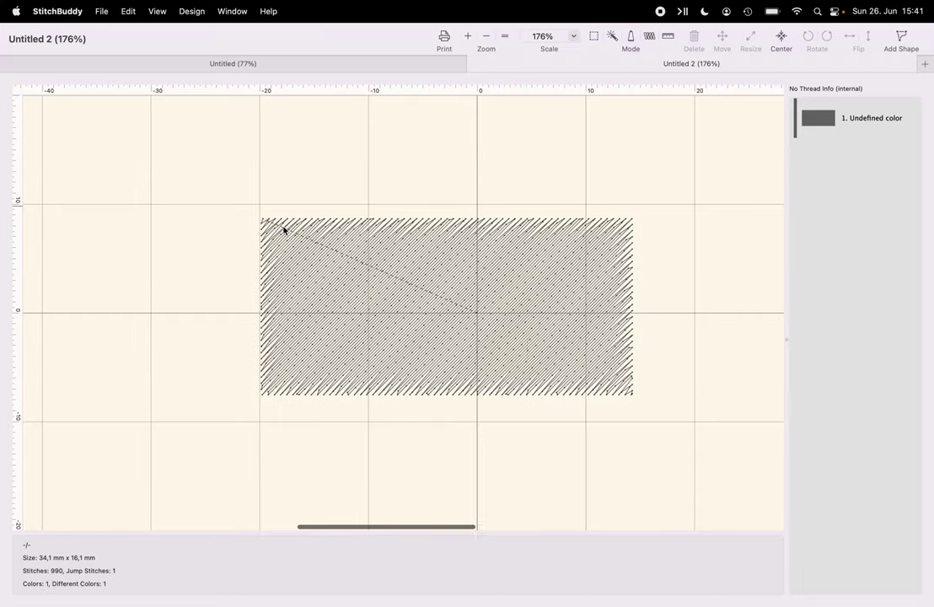
{"action": "scroll", "coordinate": [283, 229], "scroll_direction": "left", "scroll_amount": 1}
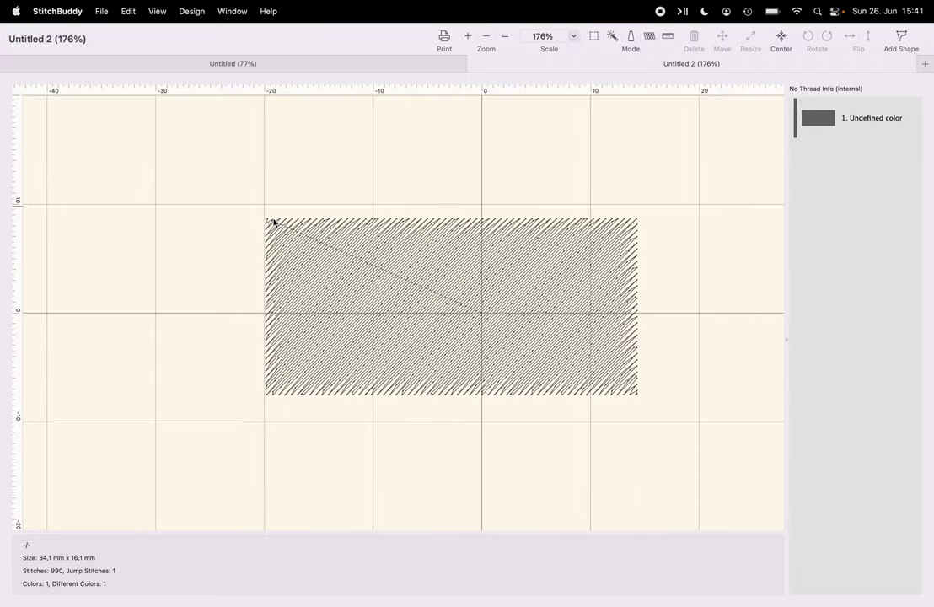
{"action": "scroll", "coordinate": [356, 219], "scroll_direction": "left", "scroll_amount": 1}
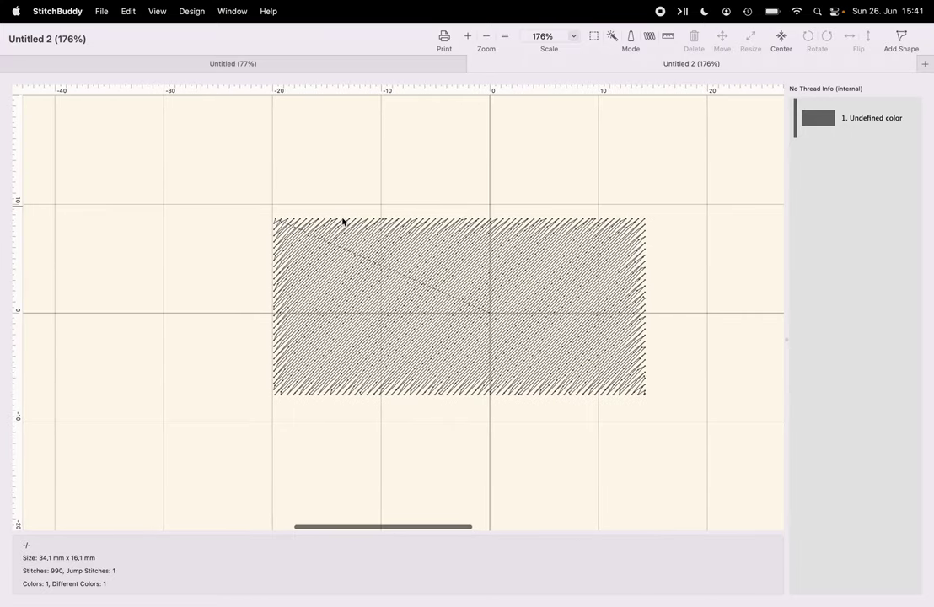
{"action": "left_click", "coordinate": [469, 40]}
{"action": "left_click", "coordinate": [469, 39]}
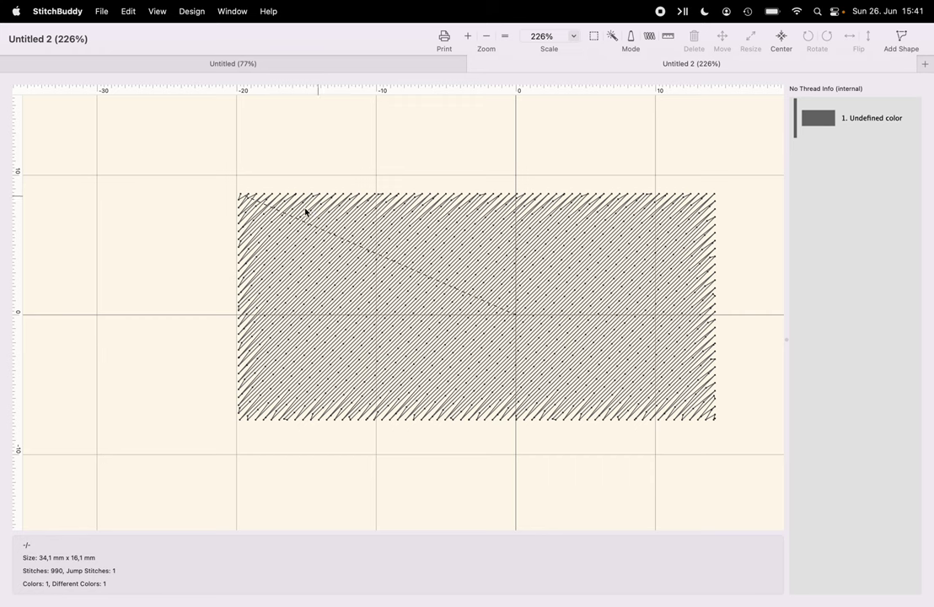
{"action": "scroll", "coordinate": [286, 202], "scroll_direction": "right", "scroll_amount": 1}
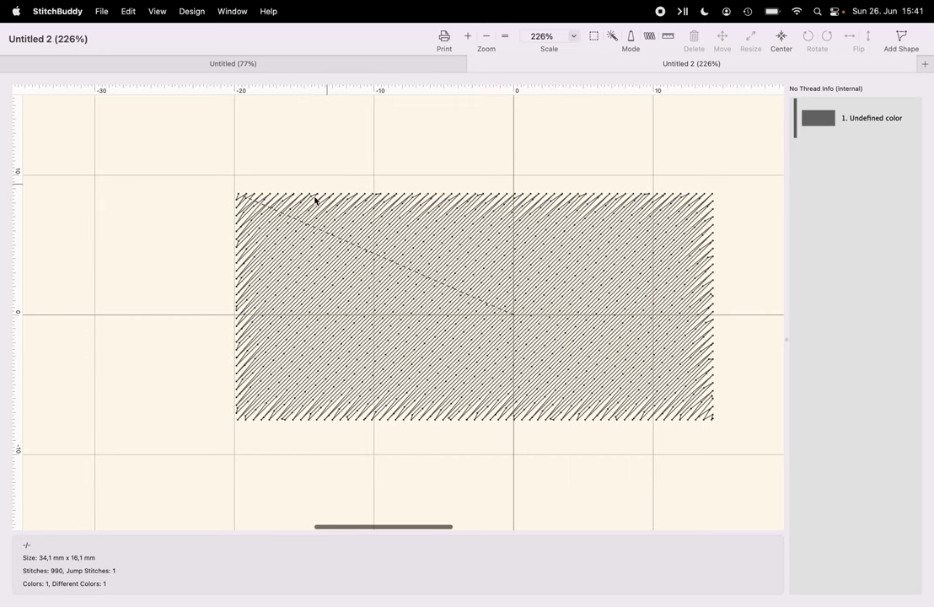
{"action": "scroll", "coordinate": [298, 198], "scroll_direction": "right", "scroll_amount": 1}
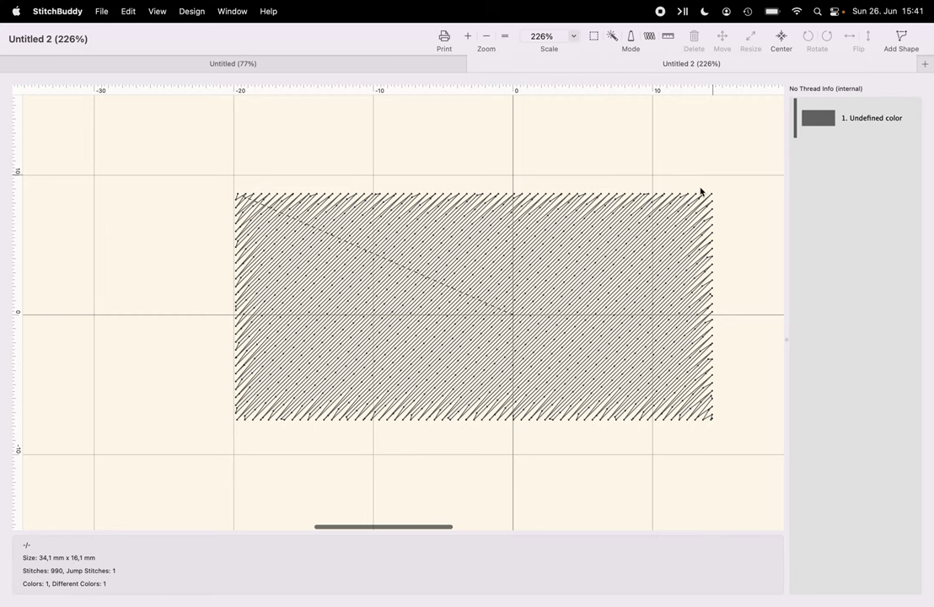
{"action": "scroll", "coordinate": [548, 193], "scroll_direction": "left", "scroll_amount": 3}
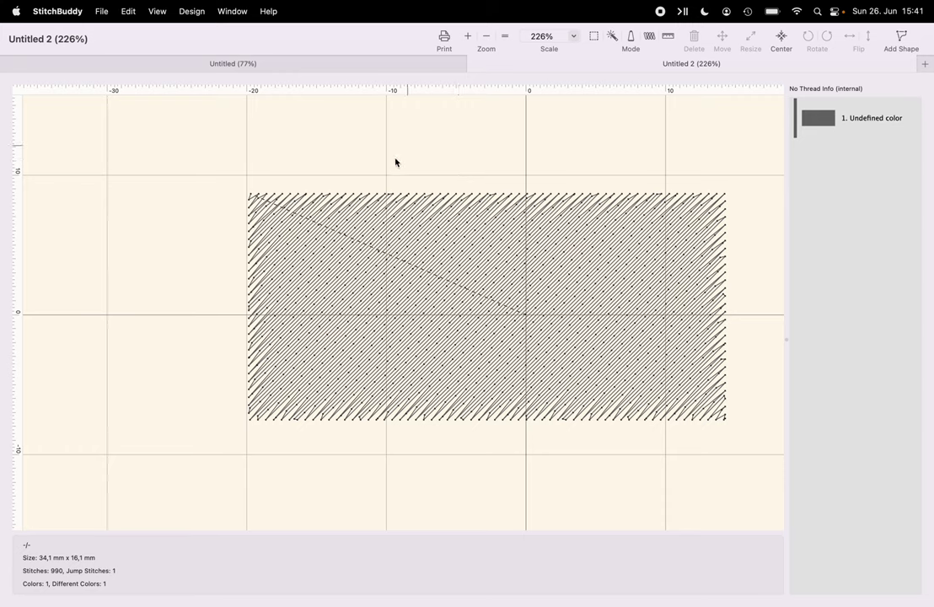
{"action": "scroll", "coordinate": [329, 189], "scroll_direction": "left", "scroll_amount": 2}
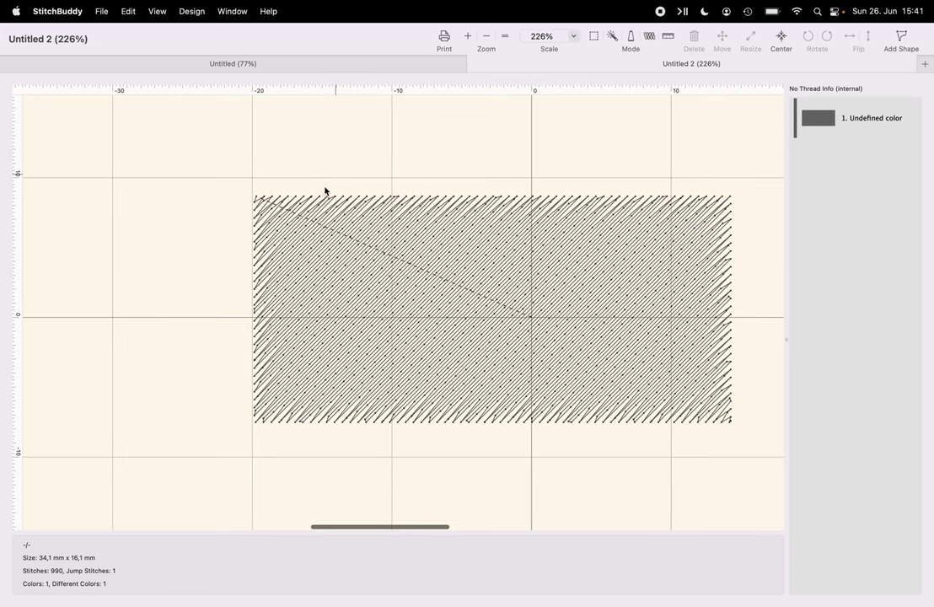
{"action": "scroll", "coordinate": [396, 195], "scroll_direction": "right", "scroll_amount": 3}
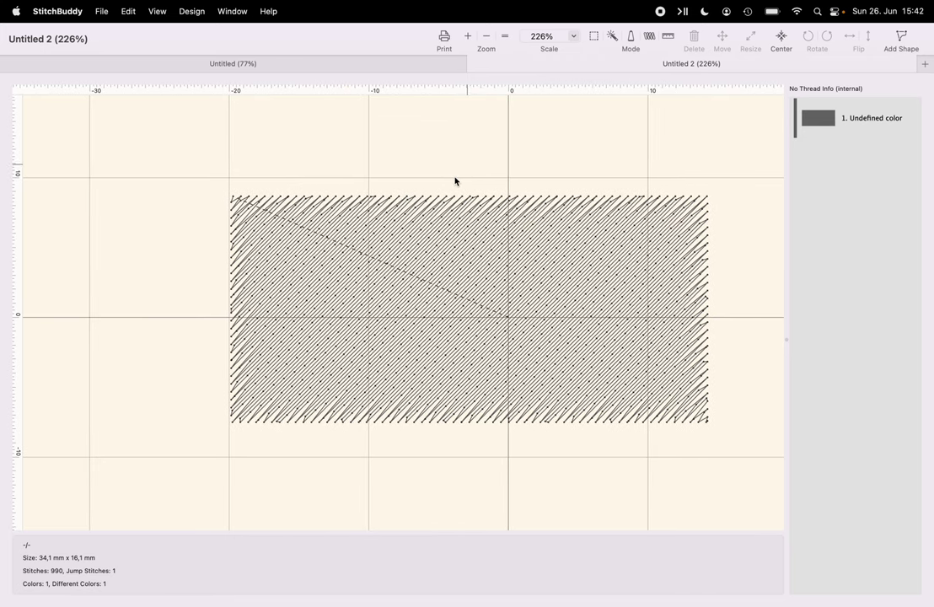
{"action": "scroll", "coordinate": [451, 182], "scroll_direction": "right", "scroll_amount": 1}
{"action": "scroll", "coordinate": [450, 184], "scroll_direction": "left", "scroll_amount": 2}
{"action": "scroll", "coordinate": [446, 187], "scroll_direction": "right", "scroll_amount": 1}
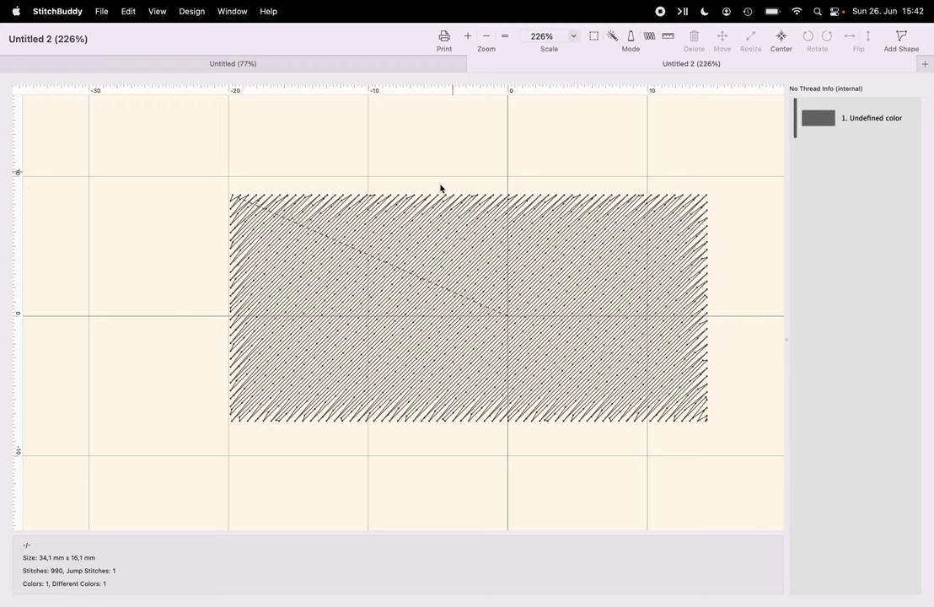
- Undo the stitches and regenerate the rectangle's tatami fill with Backstitch Borderline ticked, giving 1.168 stitches
{"action": "key", "text": "super+z"}
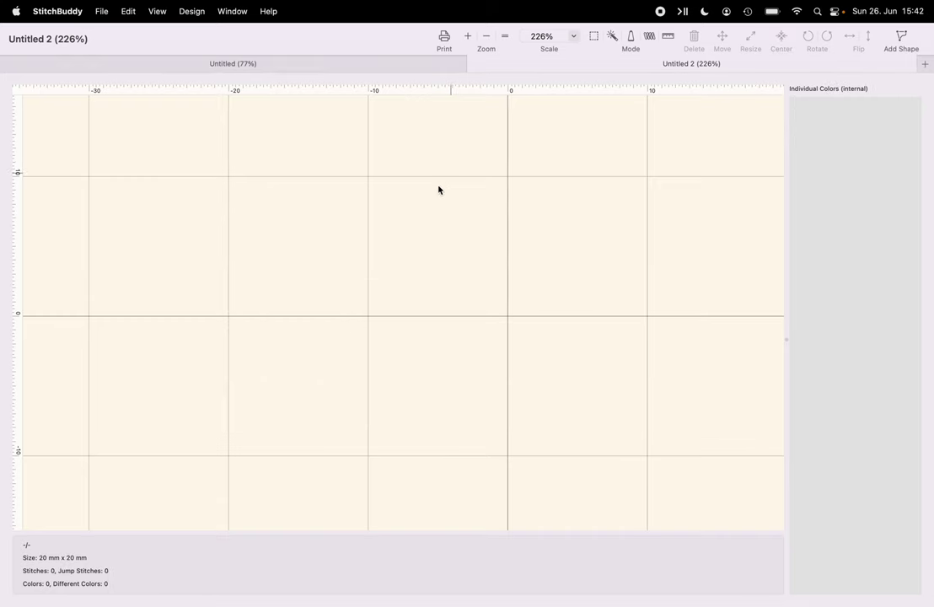
{"action": "left_click", "coordinate": [901, 38]}
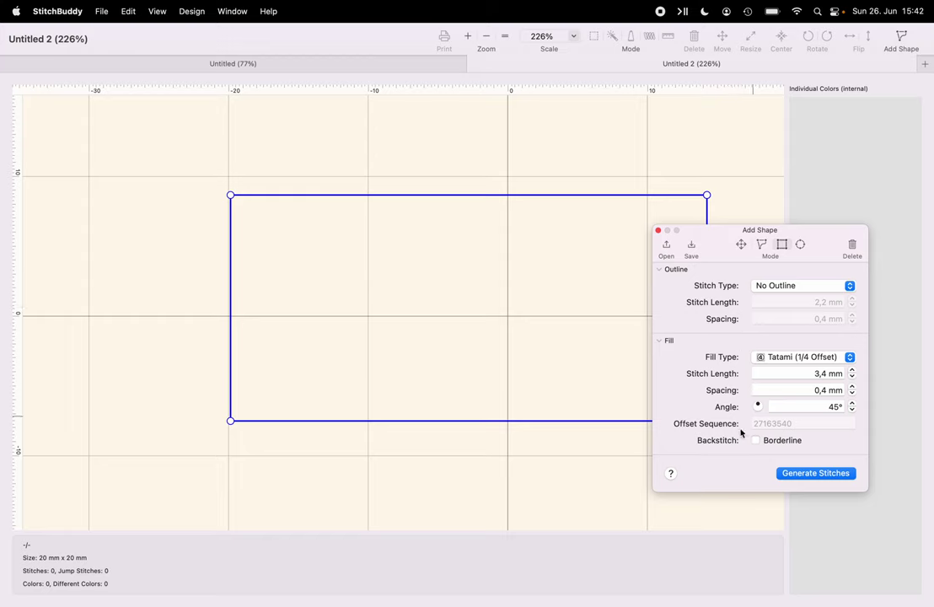
{"action": "left_click", "coordinate": [756, 441]}
{"action": "left_click", "coordinate": [818, 476]}
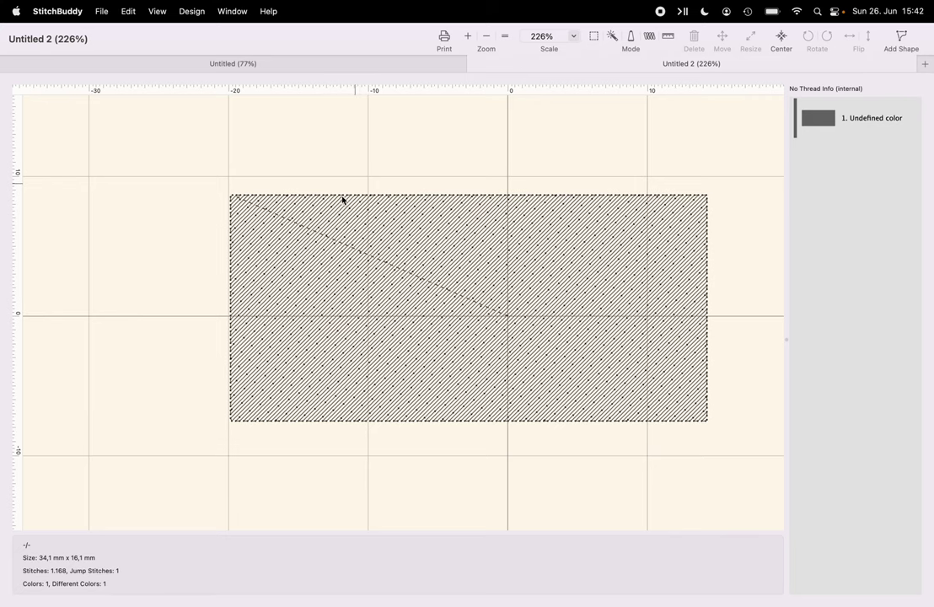
- Zoom the view from 226% to 276% and scroll to reposition the bordered rectangle
{"action": "scroll", "coordinate": [322, 199], "scroll_direction": "left", "scroll_amount": 2}
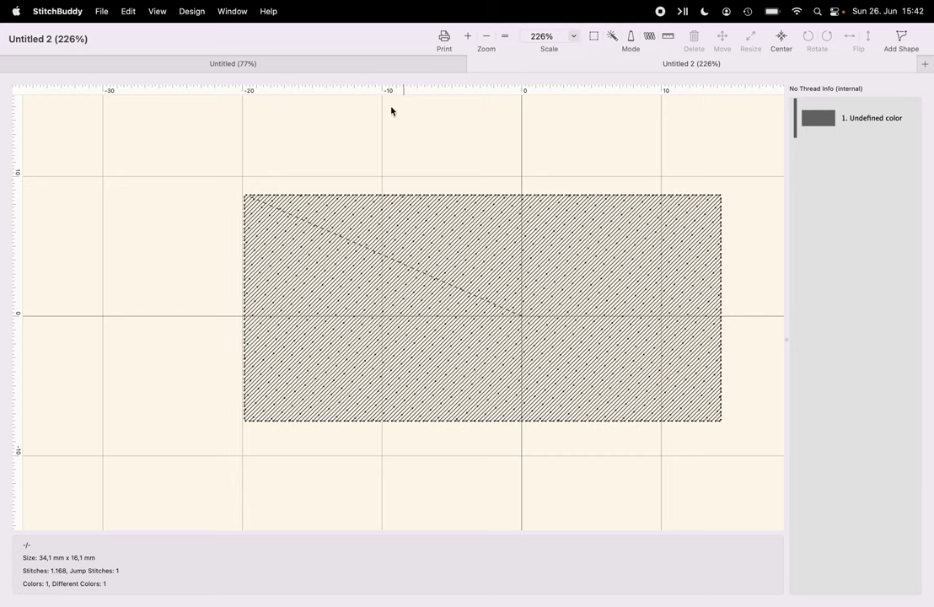
{"action": "left_click", "coordinate": [468, 36]}
{"action": "left_click", "coordinate": [468, 36]}
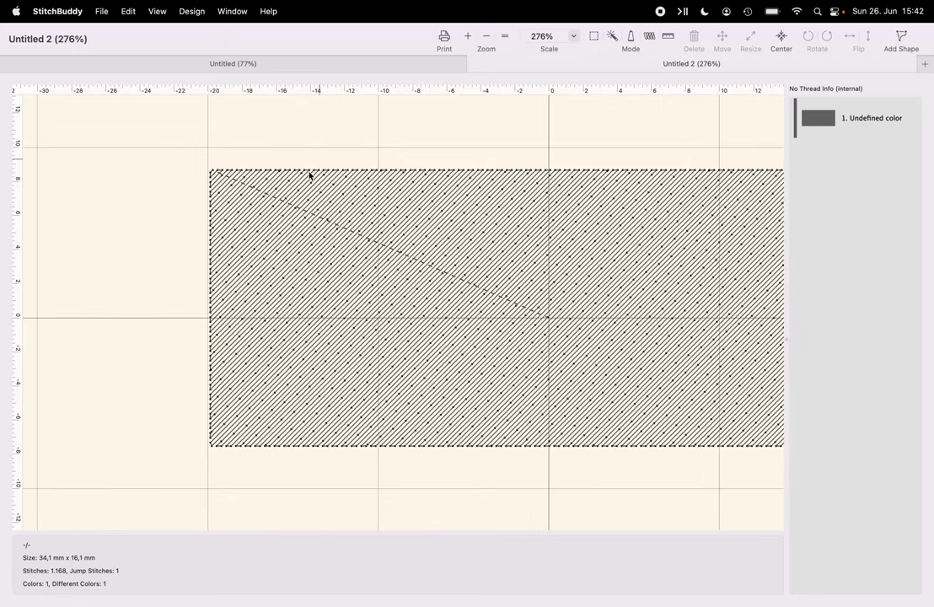
{"action": "scroll", "coordinate": [360, 175], "scroll_direction": "right", "scroll_amount": 1}
{"action": "scroll", "coordinate": [360, 175], "scroll_direction": "right", "scroll_amount": 3}
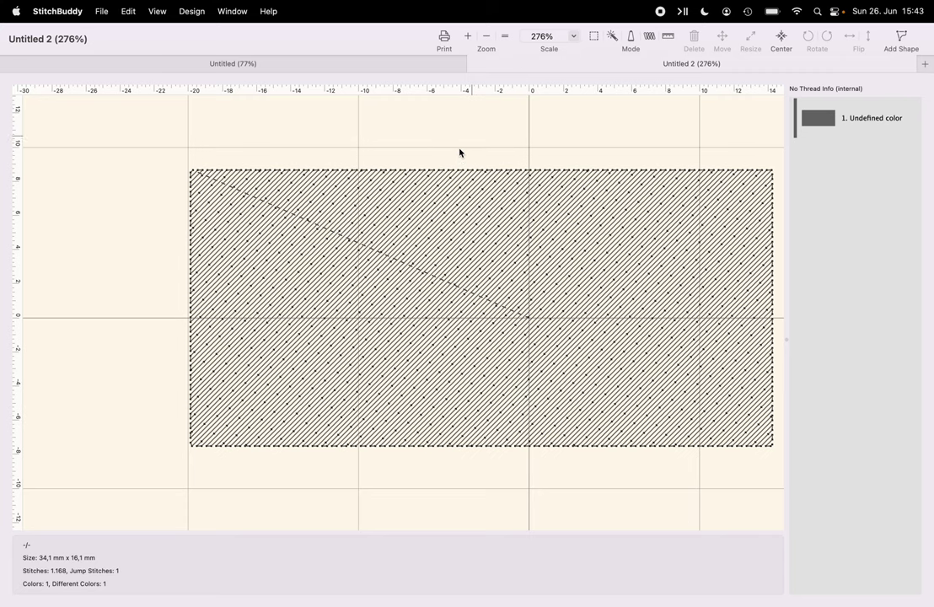
- Undo the stitches, restore the rectangle, and regenerate its Tatami (1/4 Offset) fill at Angle 0
{"action": "key", "text": "super+z"}
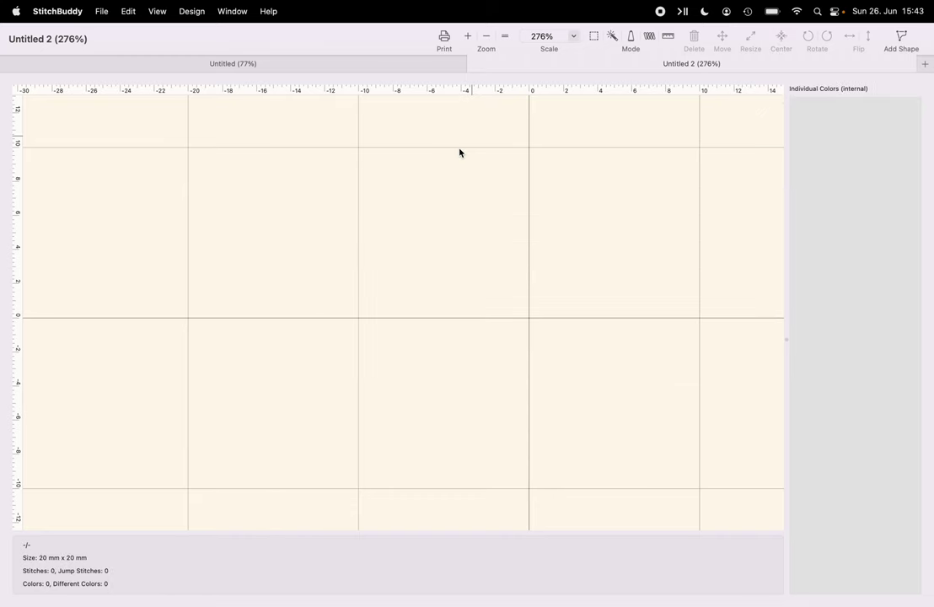
{"action": "key", "text": "super+z"}
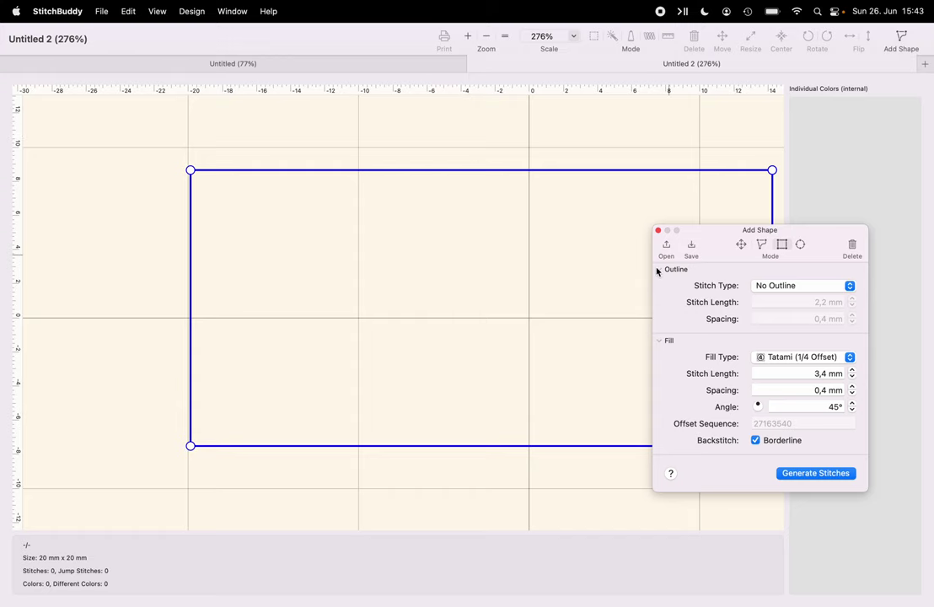
{"action": "left_click", "coordinate": [796, 365]}
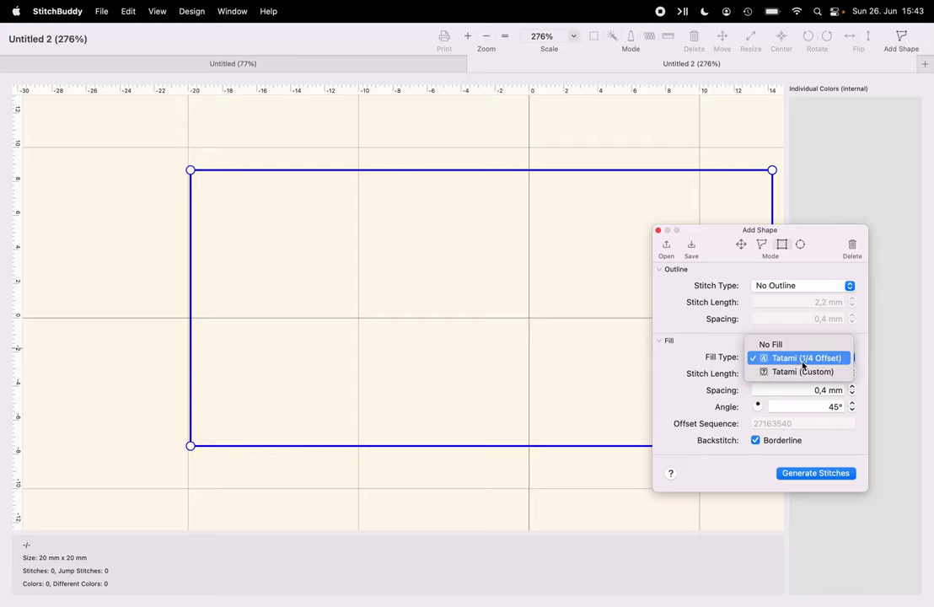
{"action": "left_click", "coordinate": [774, 360]}
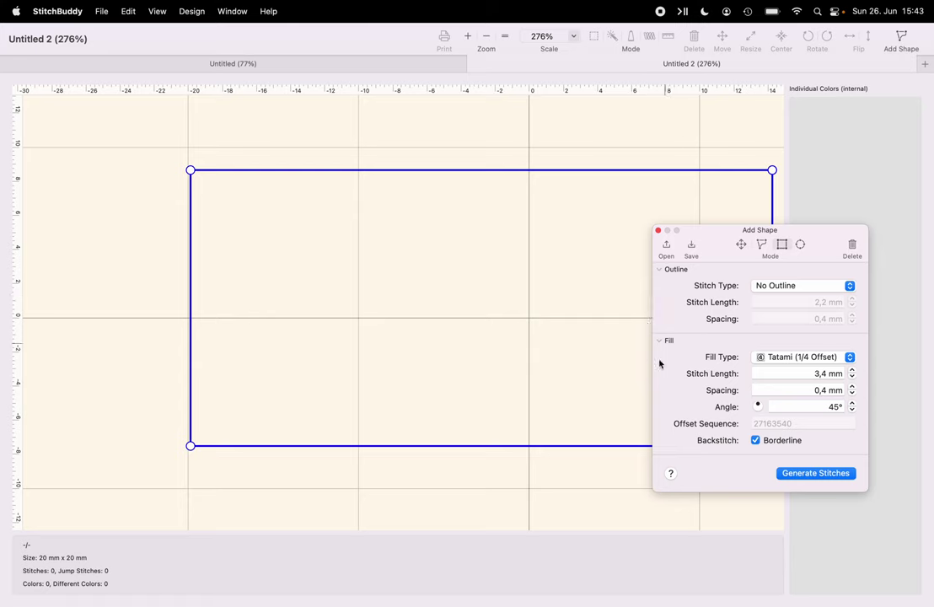
{"action": "left_click", "coordinate": [840, 406]}
{"action": "double_click", "coordinate": [840, 405]}
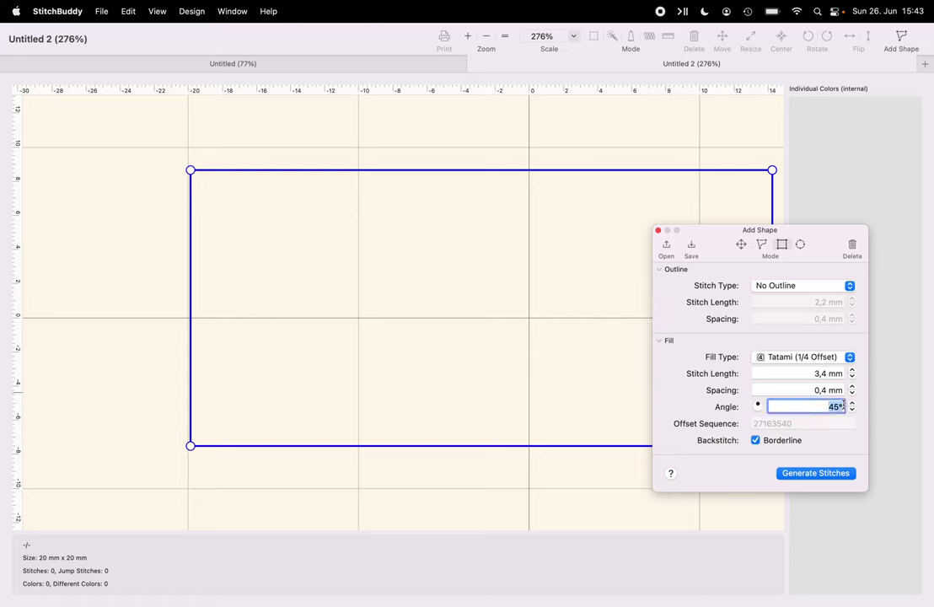
{"action": "type", "text": "0"}
{"action": "left_click", "coordinate": [823, 474]}
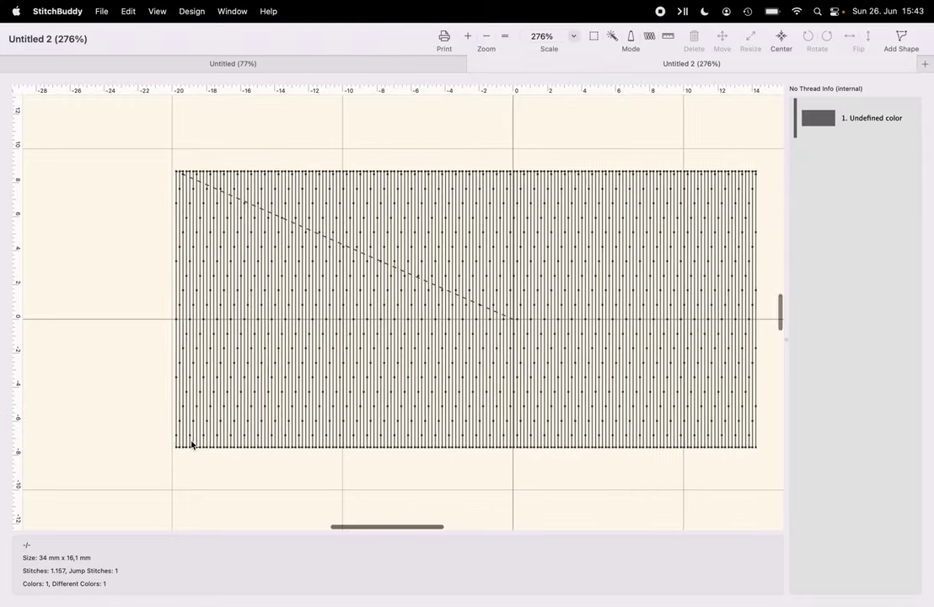
{"action": "scroll", "coordinate": [190, 444], "scroll_direction": "right", "scroll_amount": 1}
{"action": "scroll", "coordinate": [193, 445], "scroll_direction": "left", "scroll_amount": 1}
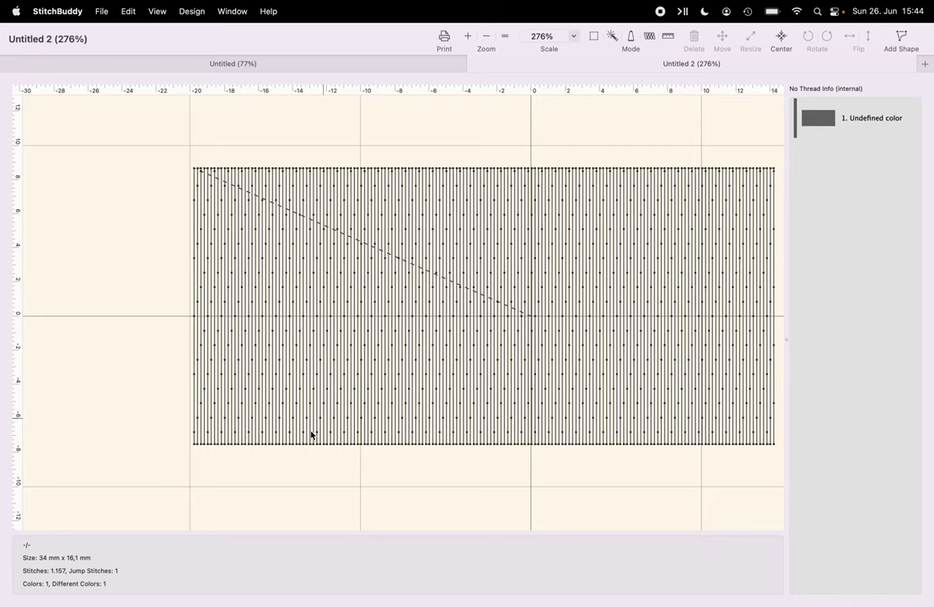
- Undo the stitches, reopen the rectangle, choose Tatami (Custom) and select offset sequence 27163540
{"action": "key", "text": "super+z"}
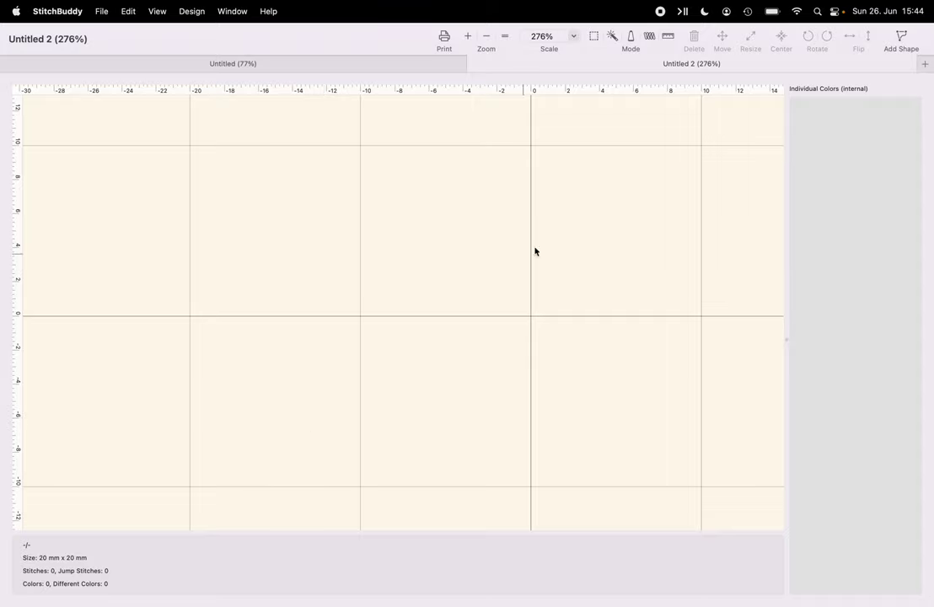
{"action": "left_click", "coordinate": [902, 37]}
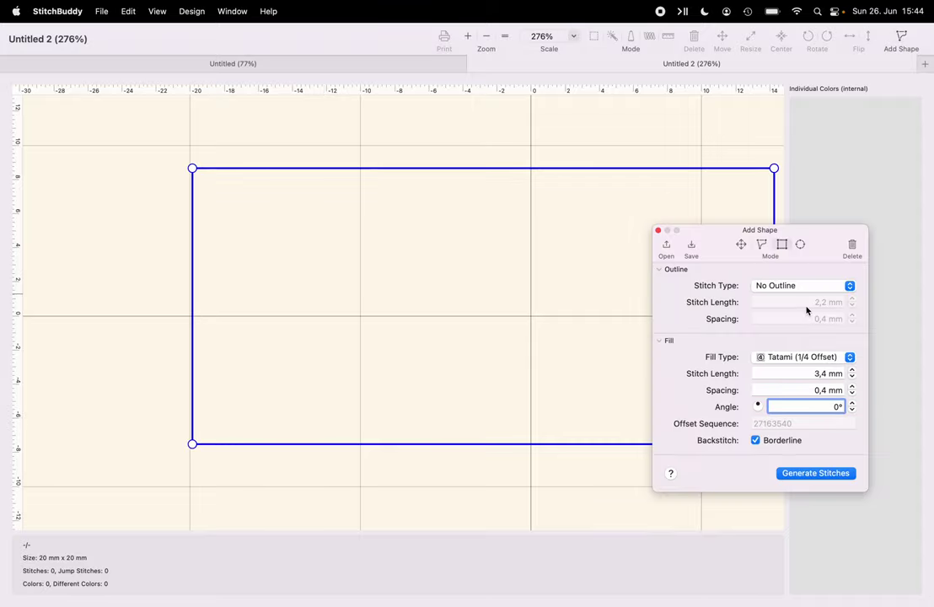
{"action": "left_click", "coordinate": [810, 357]}
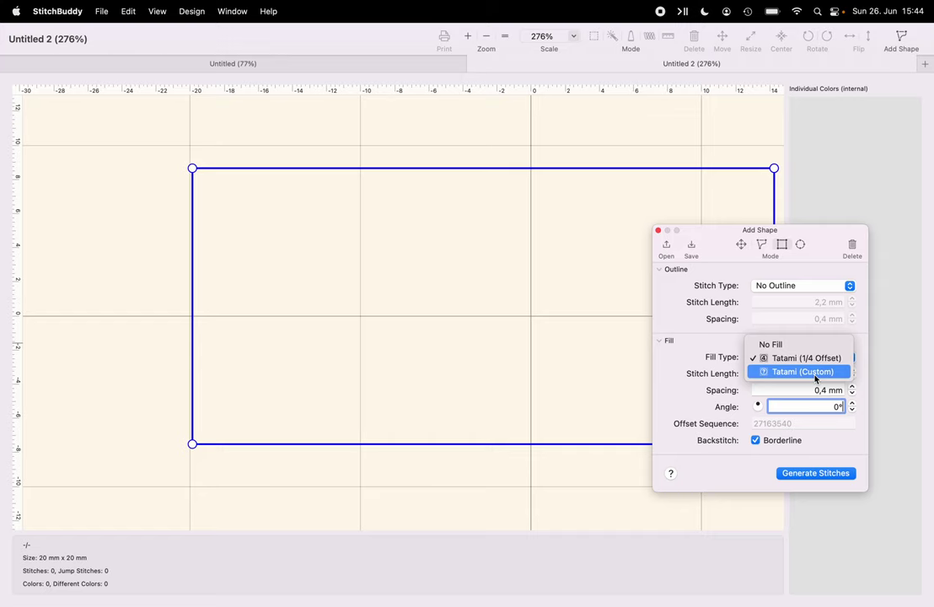
{"action": "left_click", "coordinate": [813, 372]}
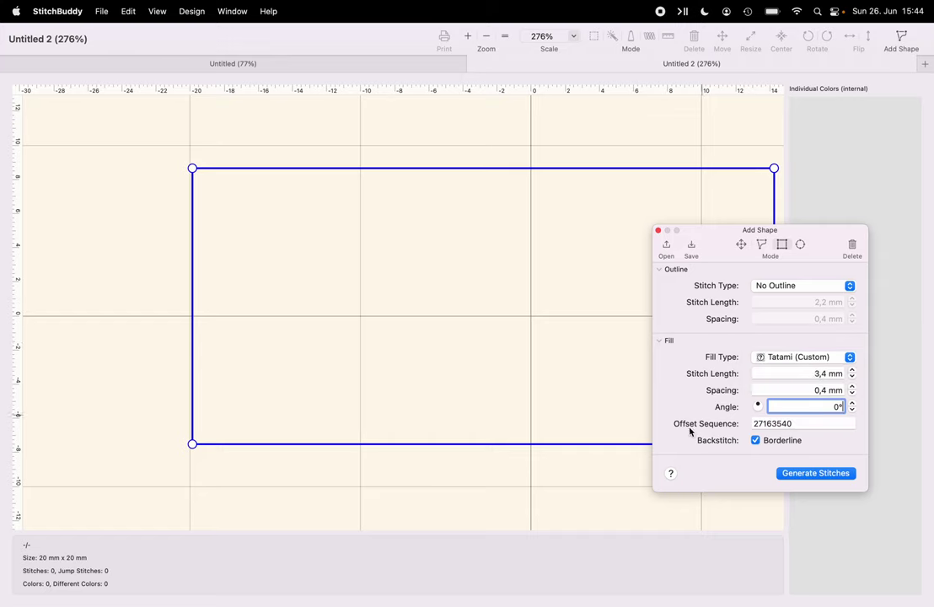
{"action": "double_click", "coordinate": [766, 424]}
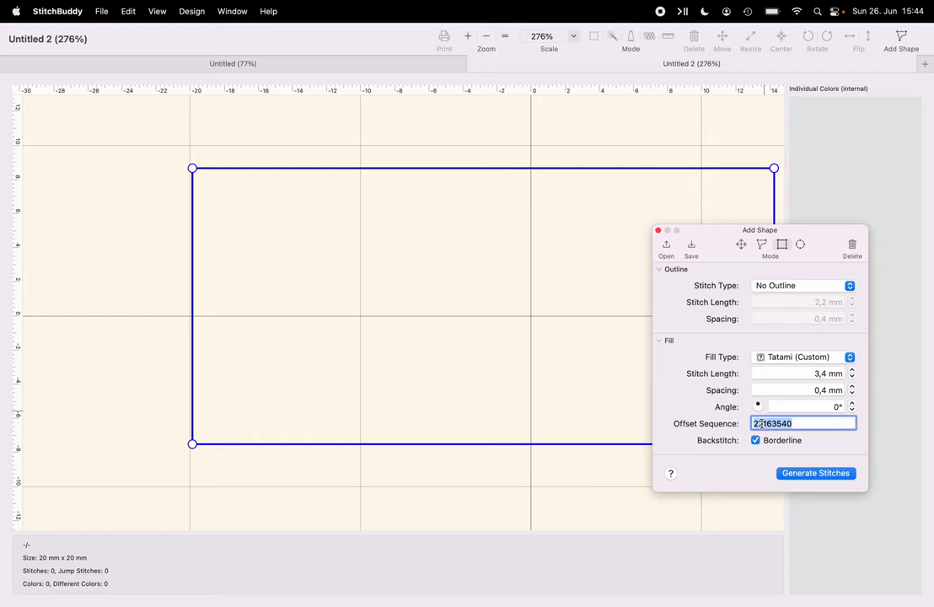
- Enter 04 as the custom offset sequence and generate the rectangle's stitches (1.199 stitches)
{"action": "type", "text": "0"}
{"action": "type", "text": "24"}
{"action": "type", "text": "6"}
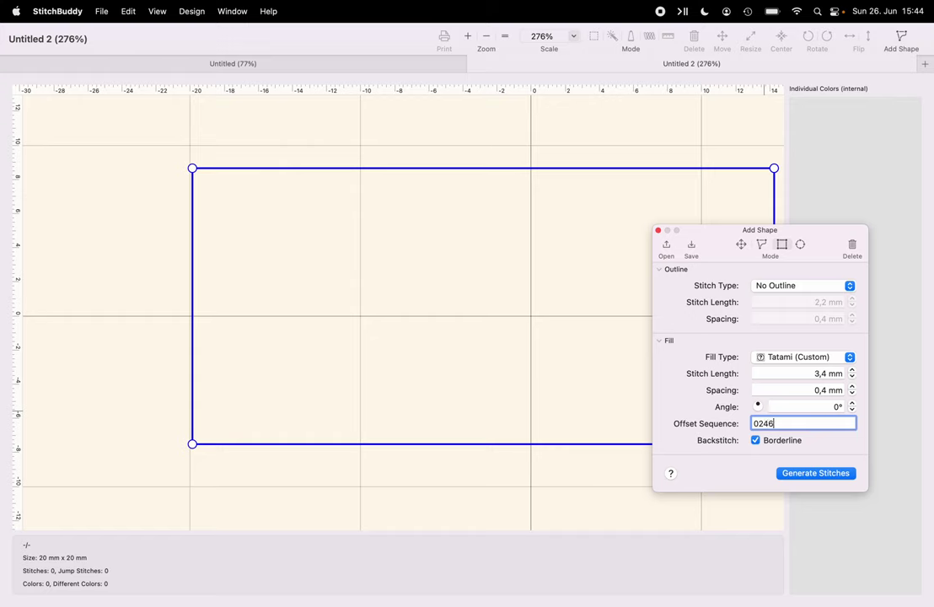
{"action": "double_click", "coordinate": [765, 423]}
{"action": "type", "text": "04"}
{"action": "left_click", "coordinate": [811, 476]}
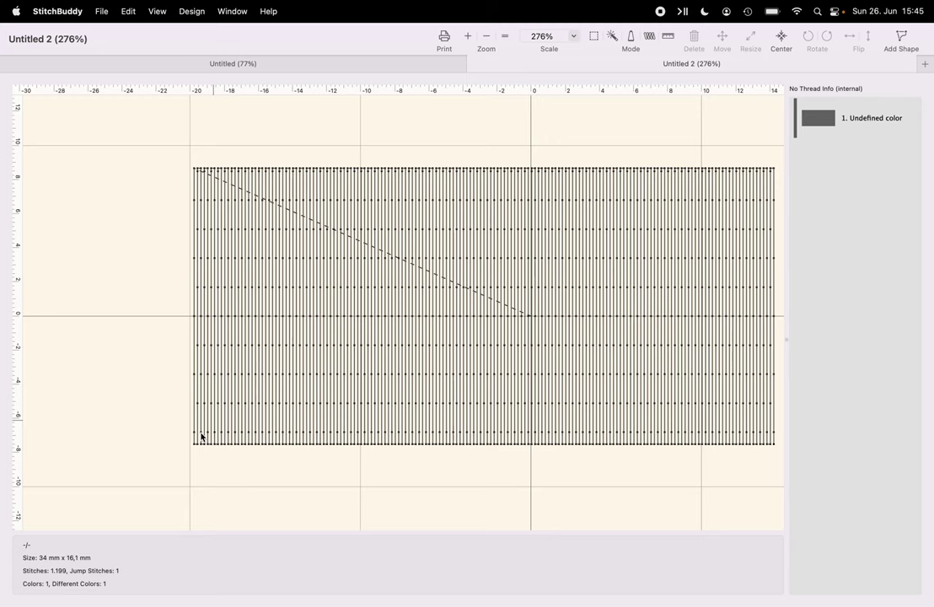
- Delete the stitched design, restore the rectangle, change the offset sequence from 04 to 0044 and regenerate
{"action": "scroll", "coordinate": [201, 436], "scroll_direction": "left", "scroll_amount": 2}
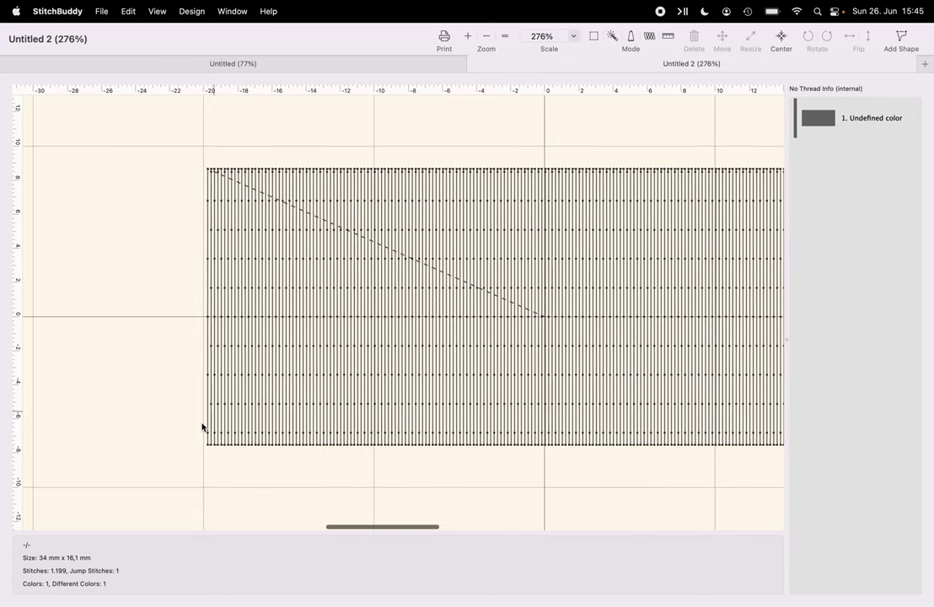
{"action": "scroll", "coordinate": [202, 425], "scroll_direction": "down", "scroll_amount": 1}
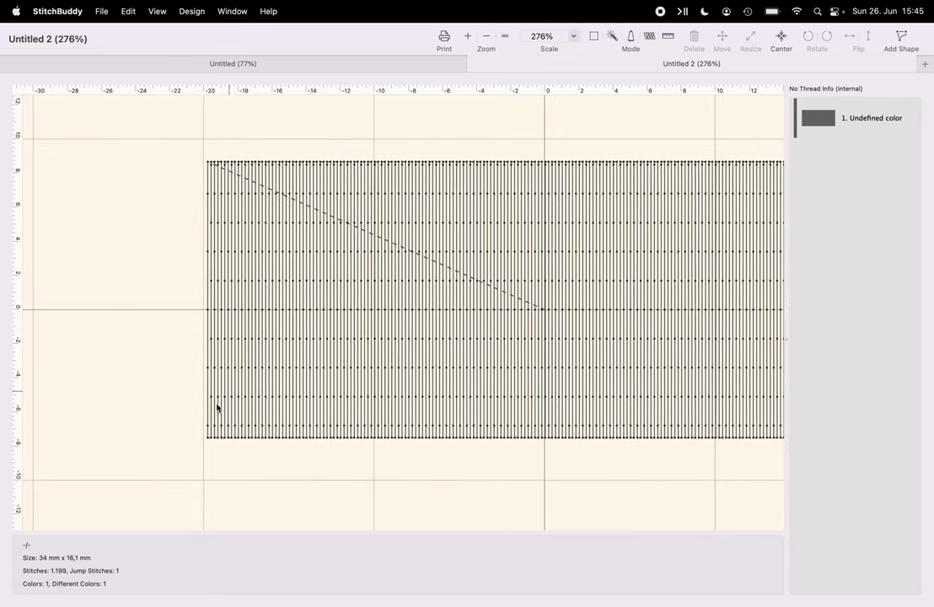
{"action": "key", "text": "super+a"}
{"action": "key", "text": "BackSpace"}
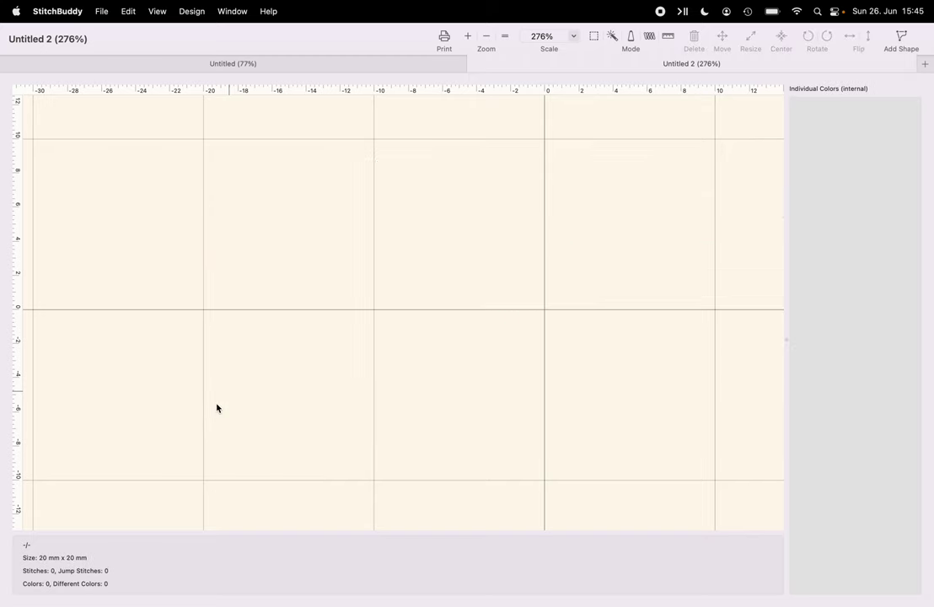
{"action": "key", "text": "super+z"}
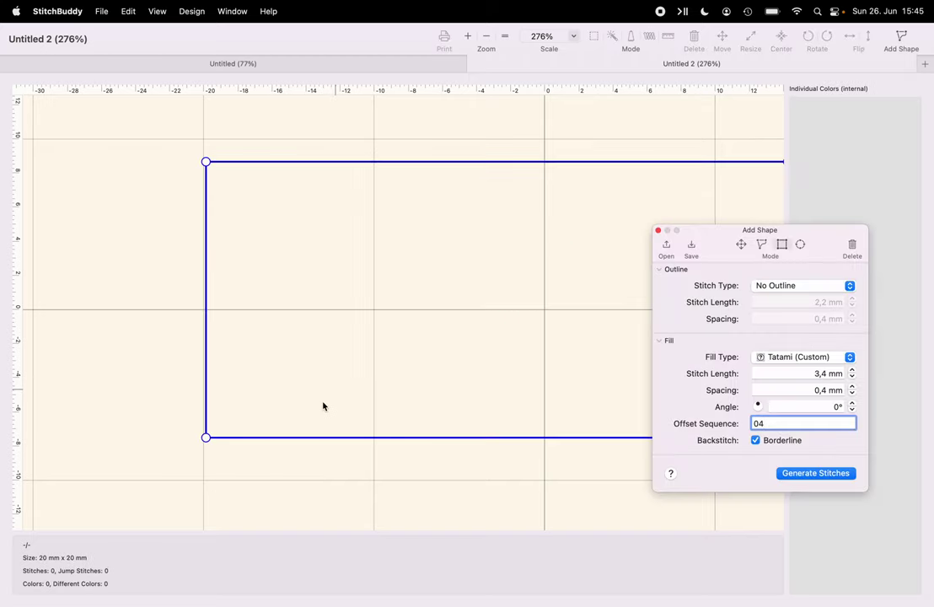
{"action": "key", "text": "BackSpace"}
{"action": "type", "text": "044"}
{"action": "left_click", "coordinate": [815, 474]}
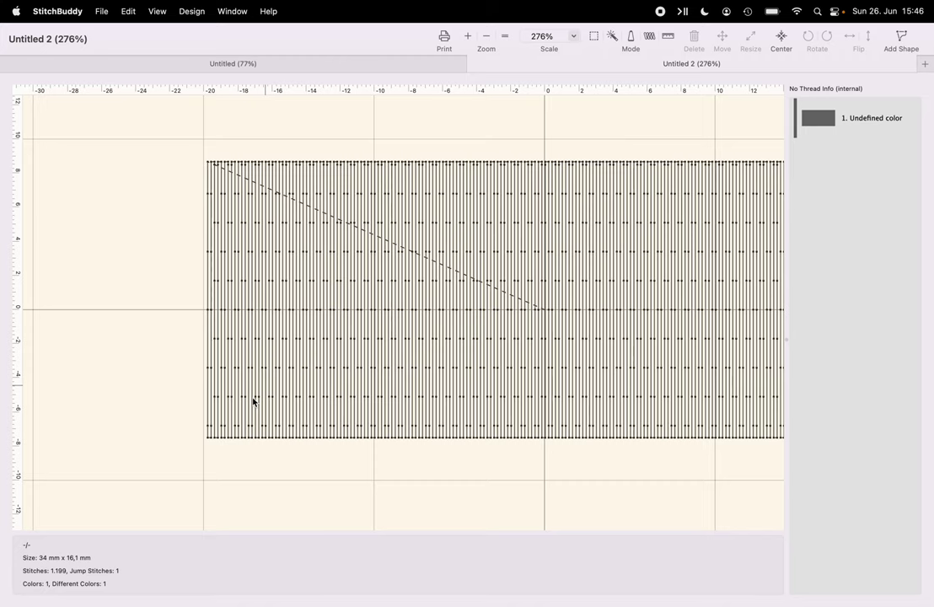
- Reopen the rectangle's shape settings and change Fill Type from Tatami (Custom) to Tatami (1/4 Offset)
{"action": "double_click", "coordinate": [252, 402]}
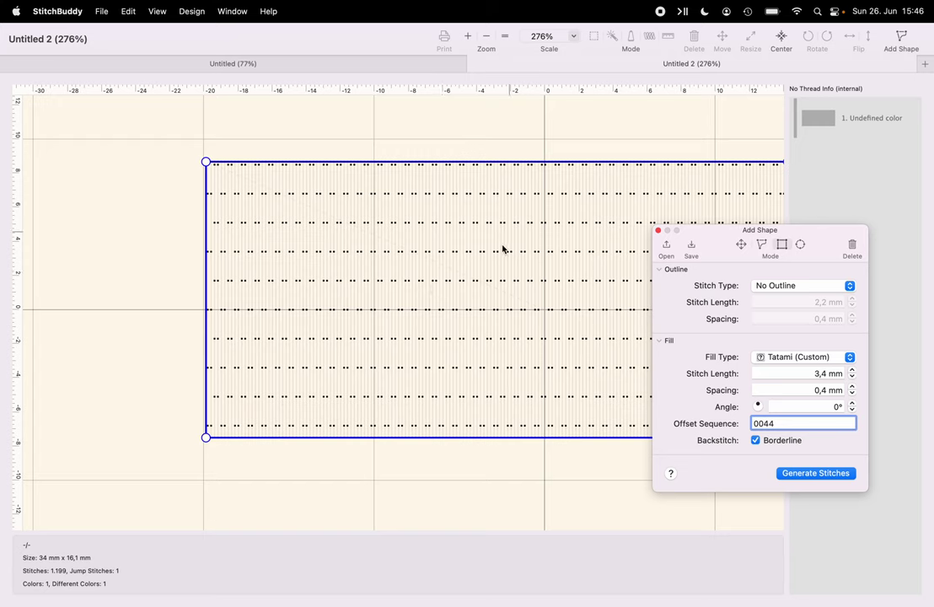
{"action": "left_click", "coordinate": [790, 364]}
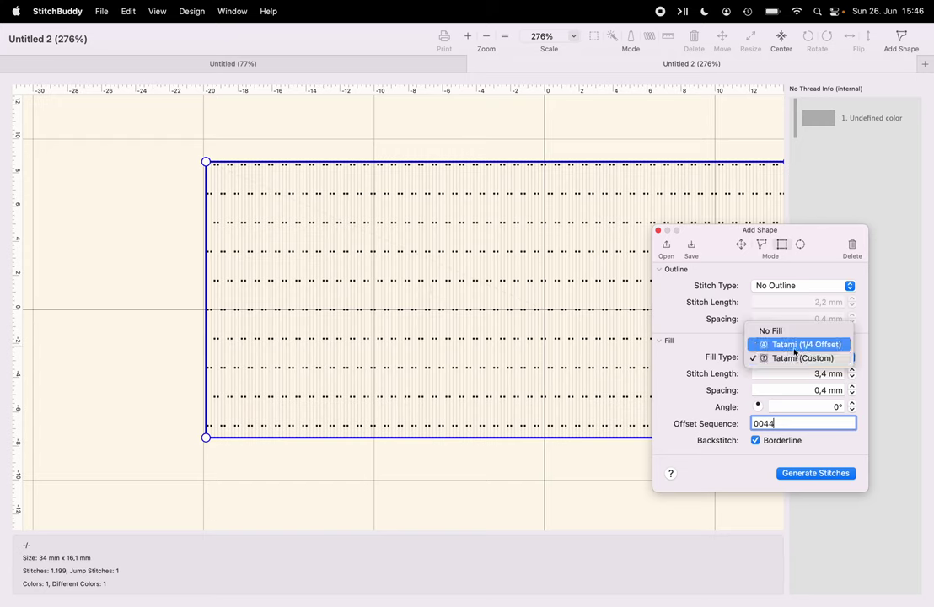
{"action": "left_click", "coordinate": [794, 345]}
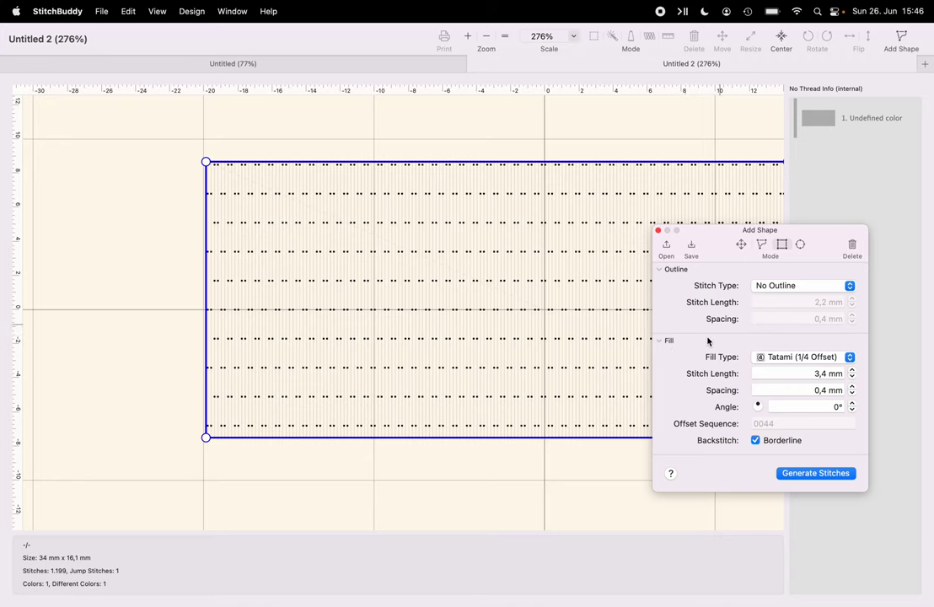